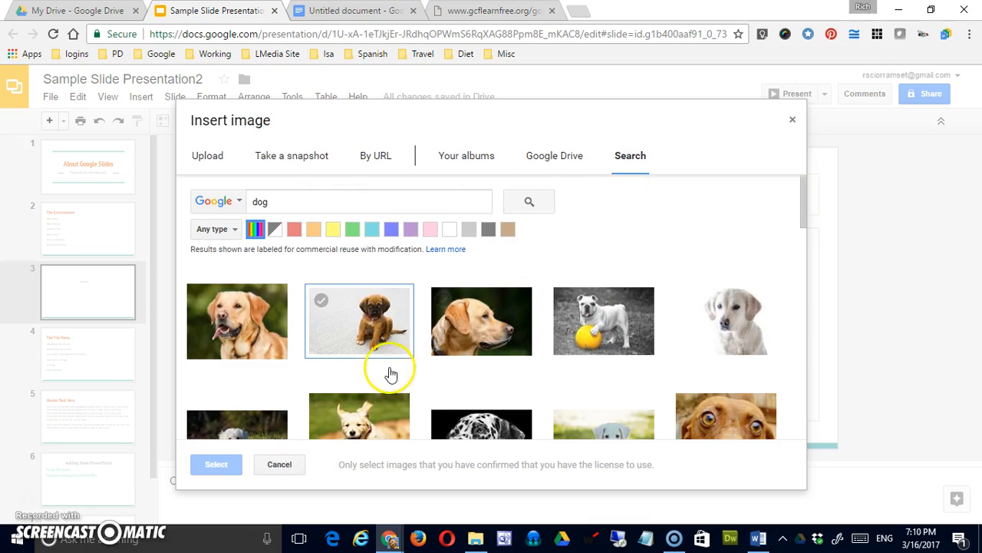
Insert the first golden dog photo from the image search results on slide 3 and scale it down proportionally.
click(241, 329)
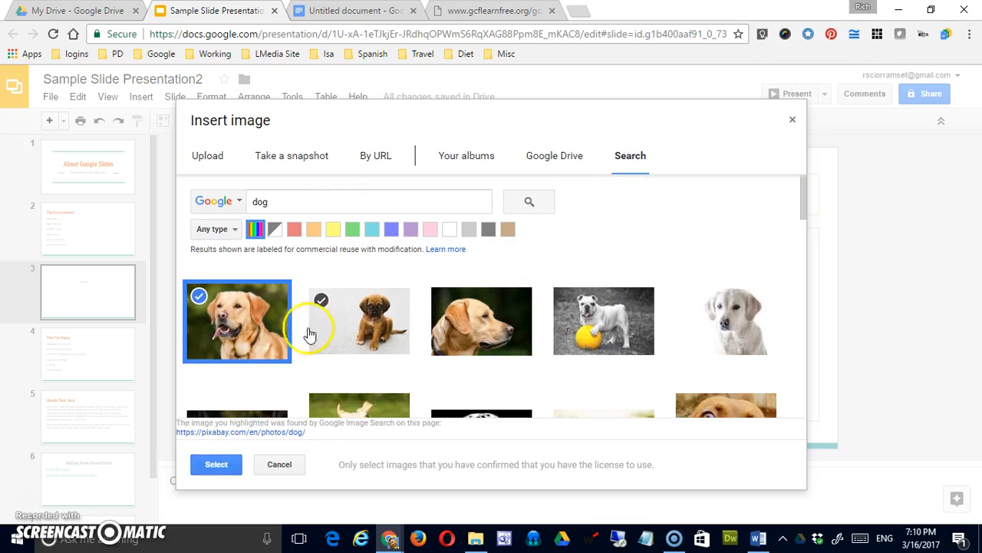
click(217, 463)
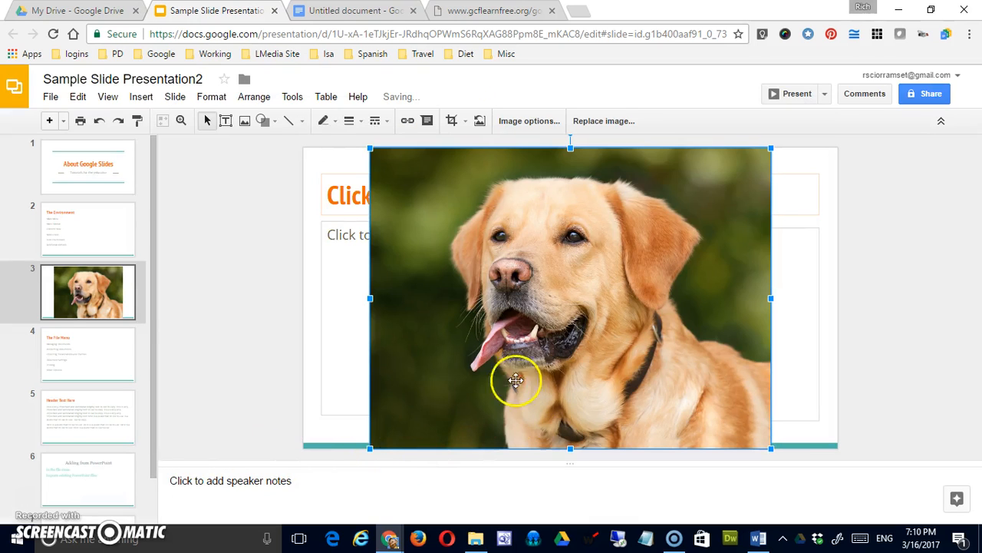
drag(369, 147, 592, 316)
Try narrowing the dog photo by its side edge only, and undo that distortion.
drag(592, 383, 686, 383)
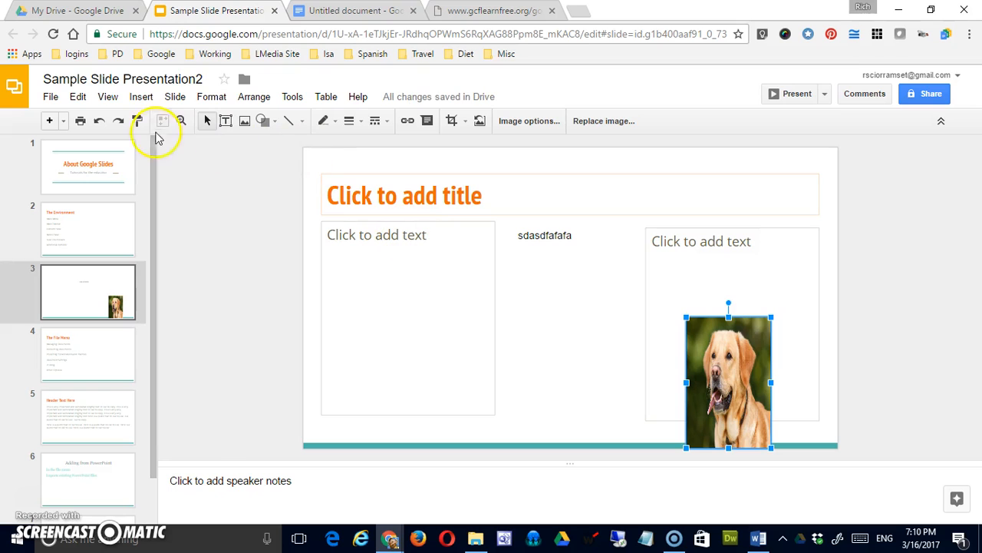
click(99, 120)
Move the dog photo to the middle of the slide and shrink it a little more from its corner.
drag(696, 421, 587, 343)
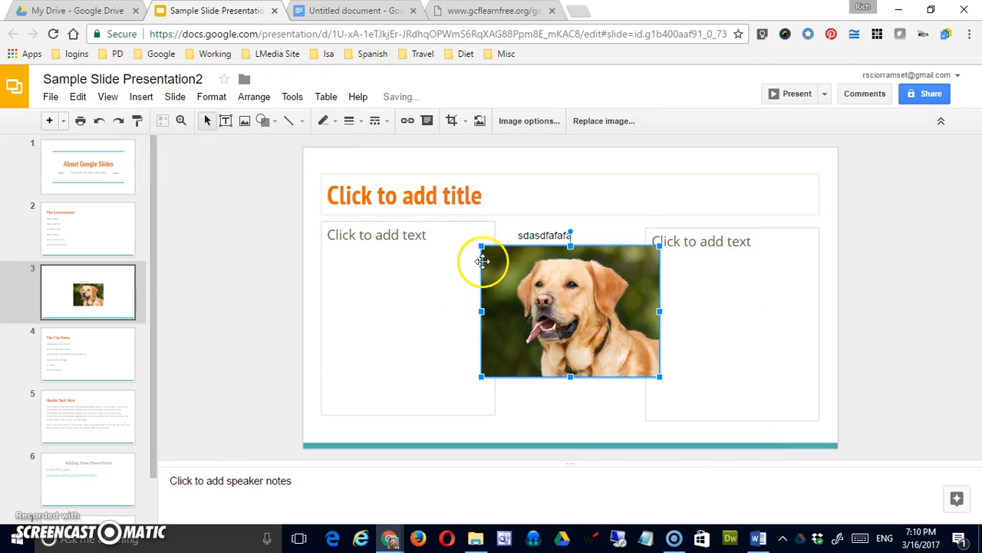
drag(480, 247, 519, 272)
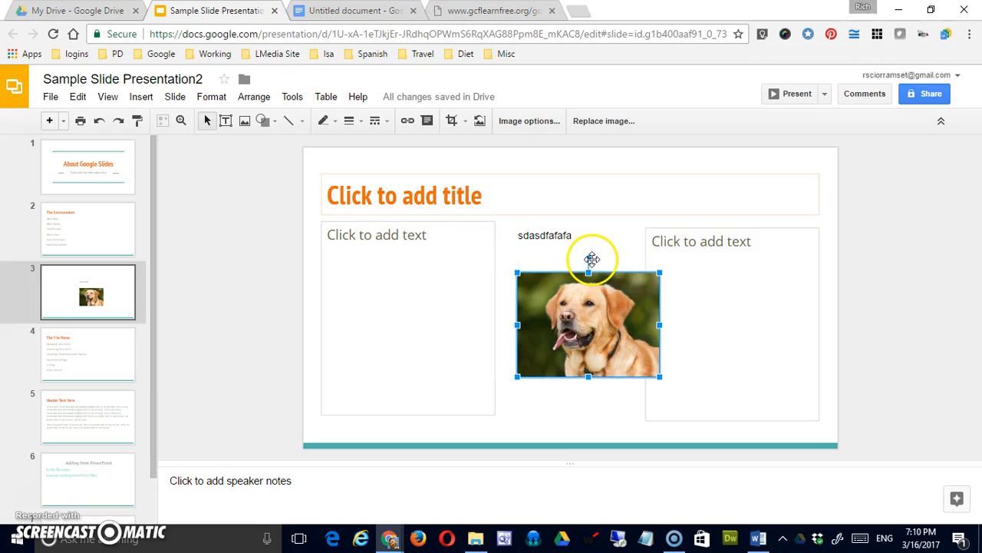
Rotate the dog photo slightly clockwise and deselect it.
drag(590, 257, 619, 271)
click(494, 271)
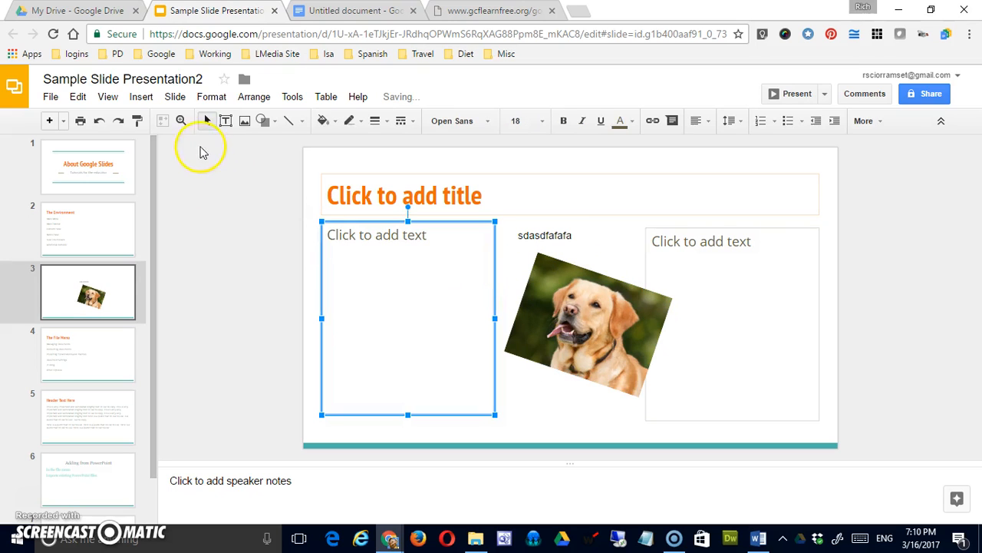
click(536, 230)
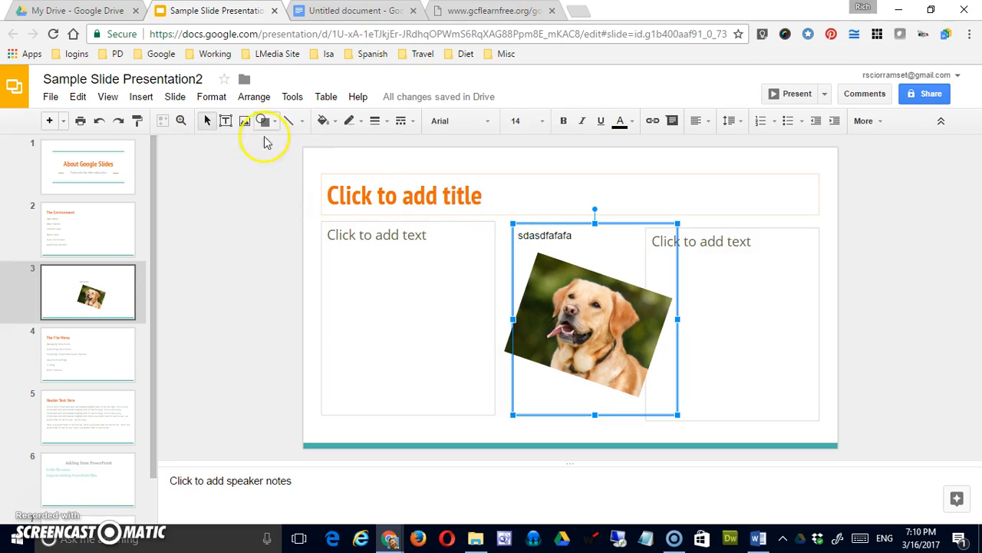
Import the Points scored chart from the spreadsheet "Sample Slide Presentation2 - Bar chart 1", linked to the spreadsheet, and shift it toward the slide's left side.
click(135, 98)
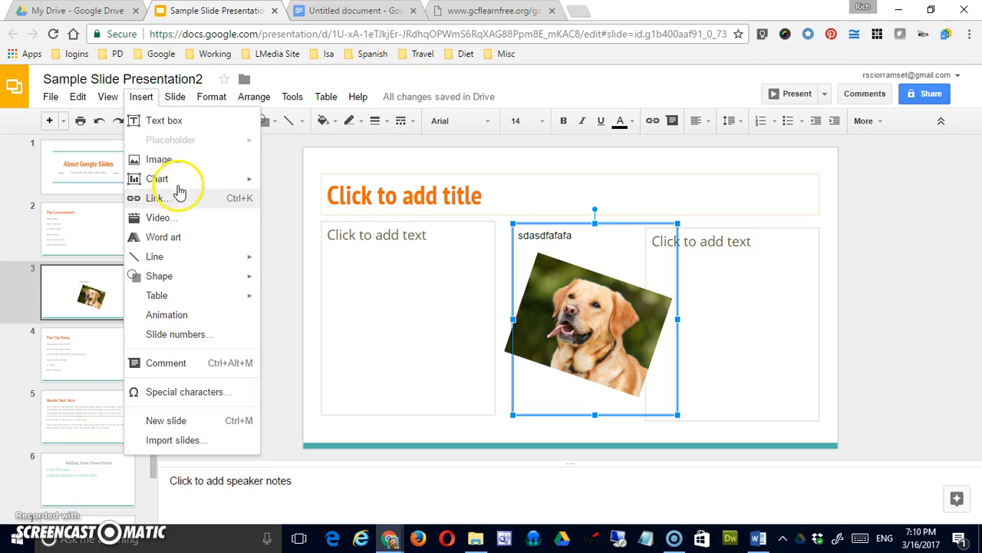
mouse_move(181, 189)
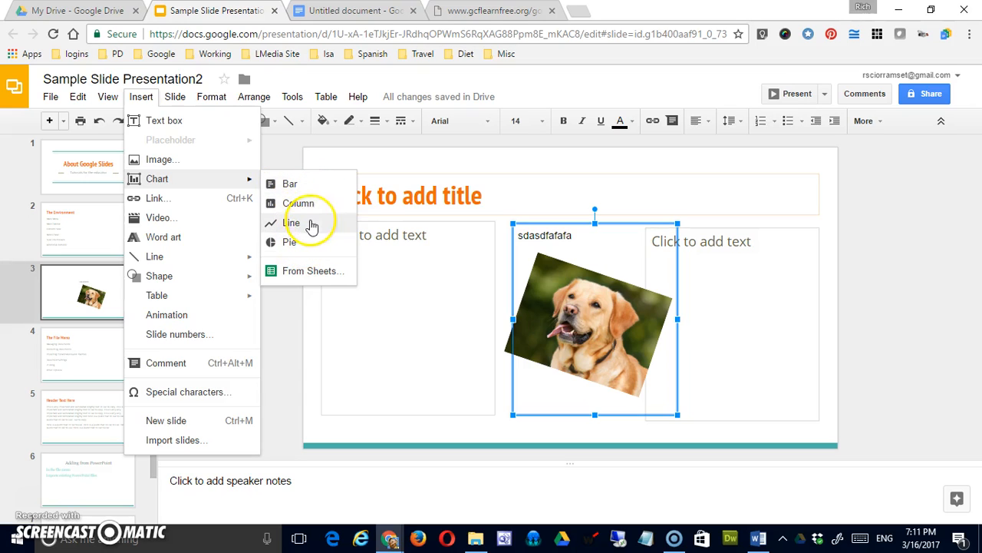
click(310, 274)
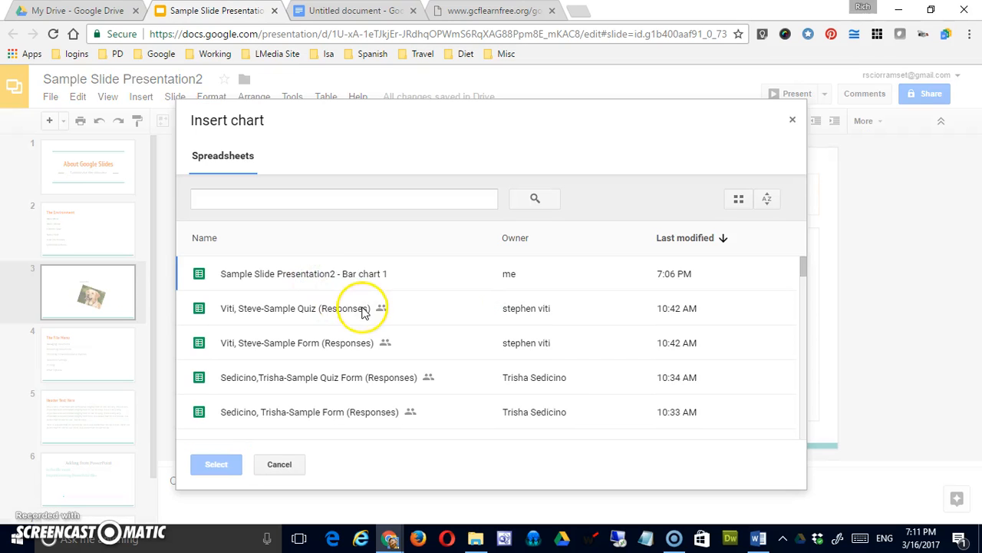
scroll(365, 313, down, 2)
scroll(366, 314, up, 2)
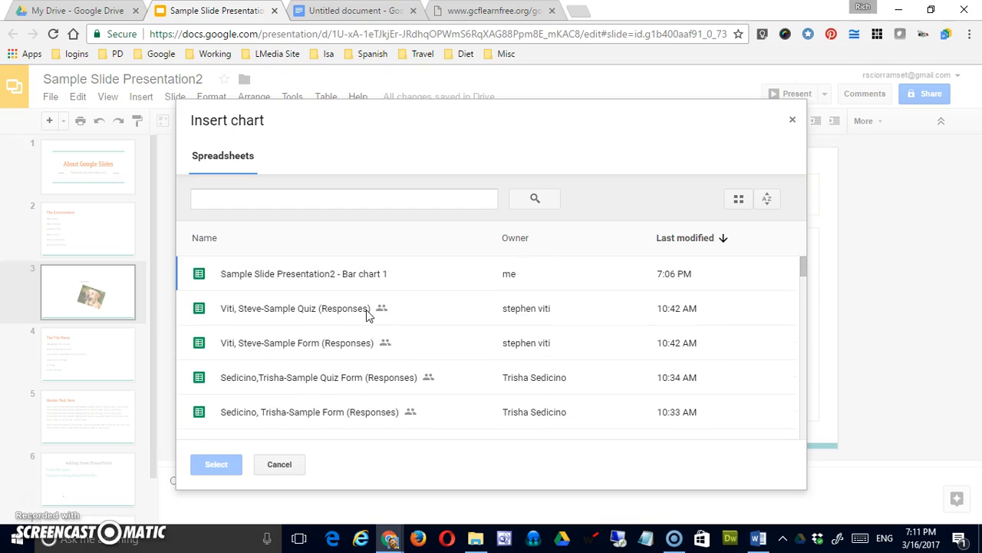
click(270, 276)
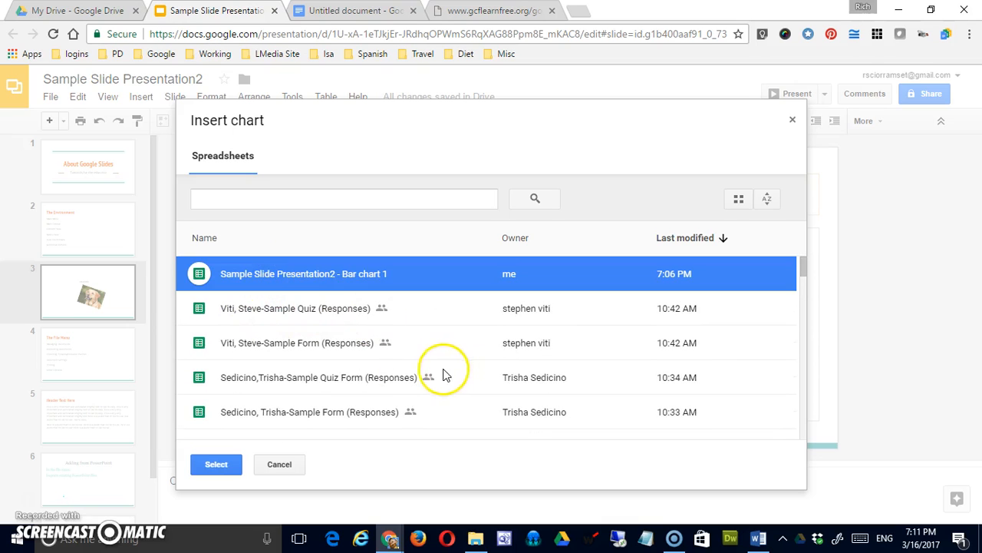
double_click(274, 279)
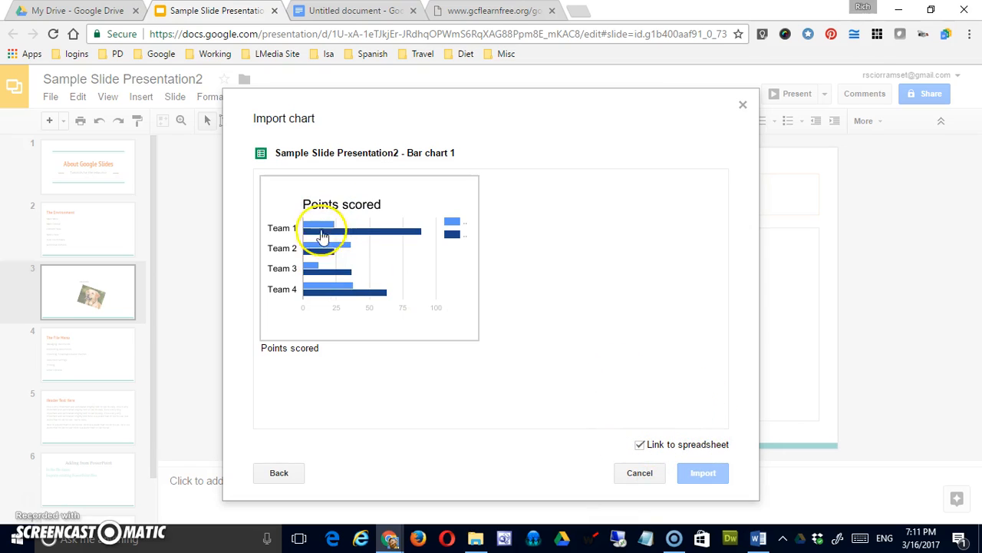
click(341, 239)
click(701, 473)
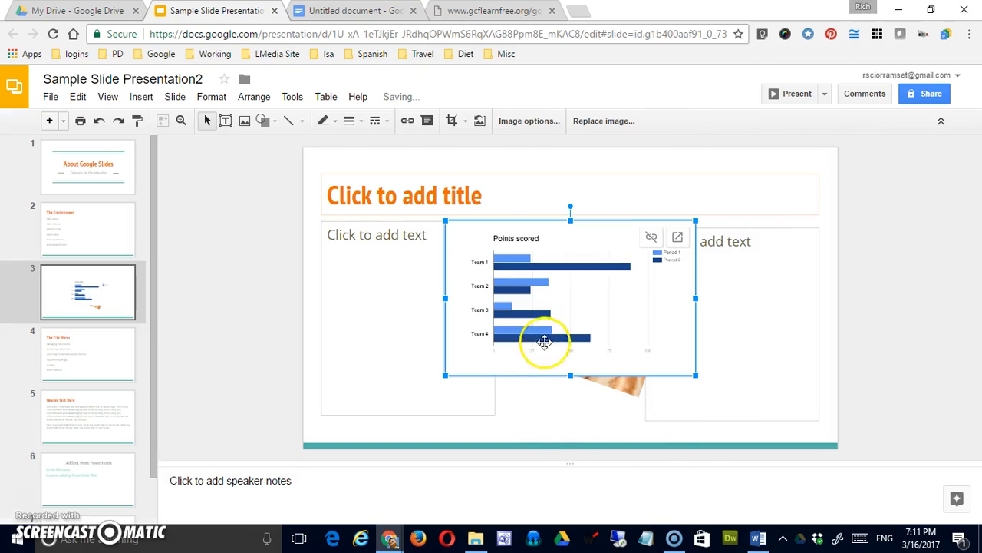
drag(541, 317, 471, 301)
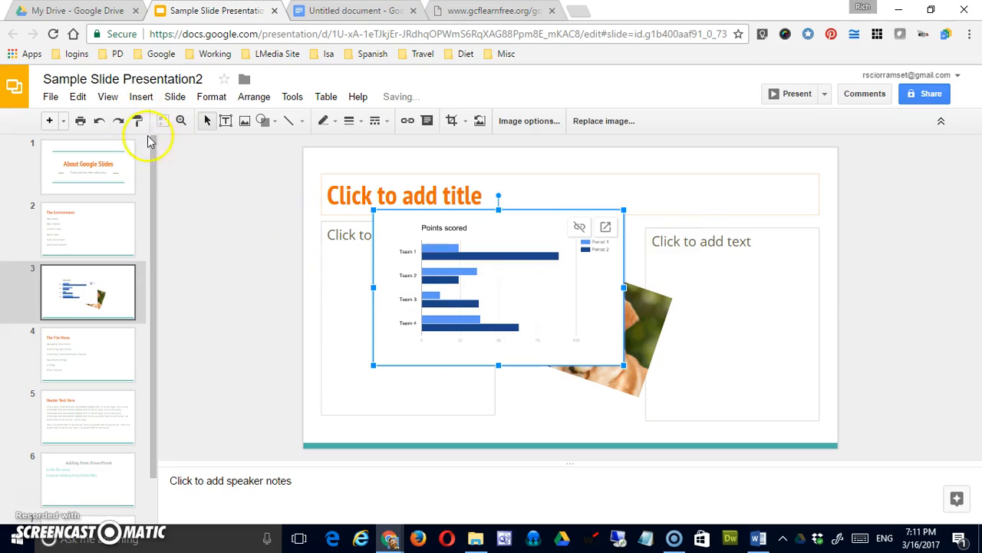
click(353, 340)
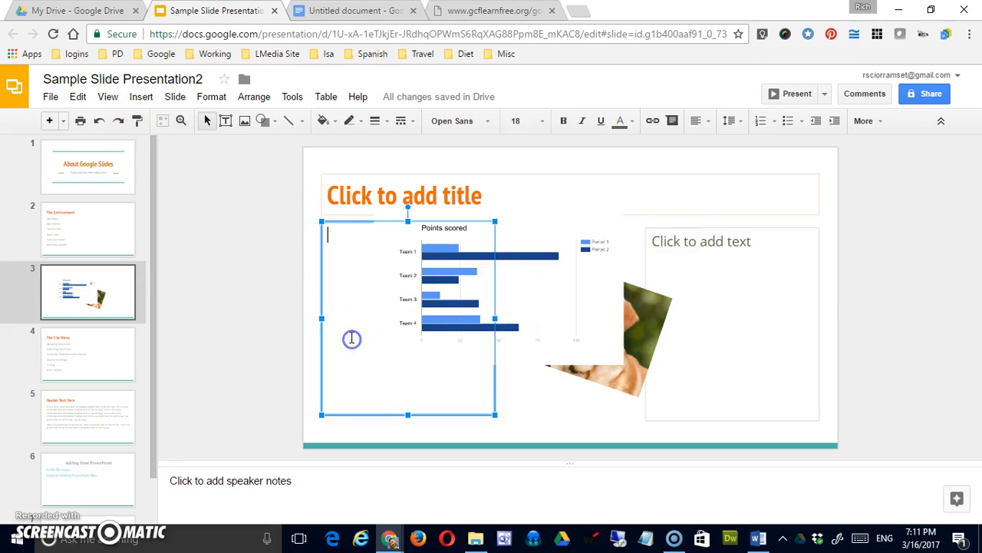
click(136, 100)
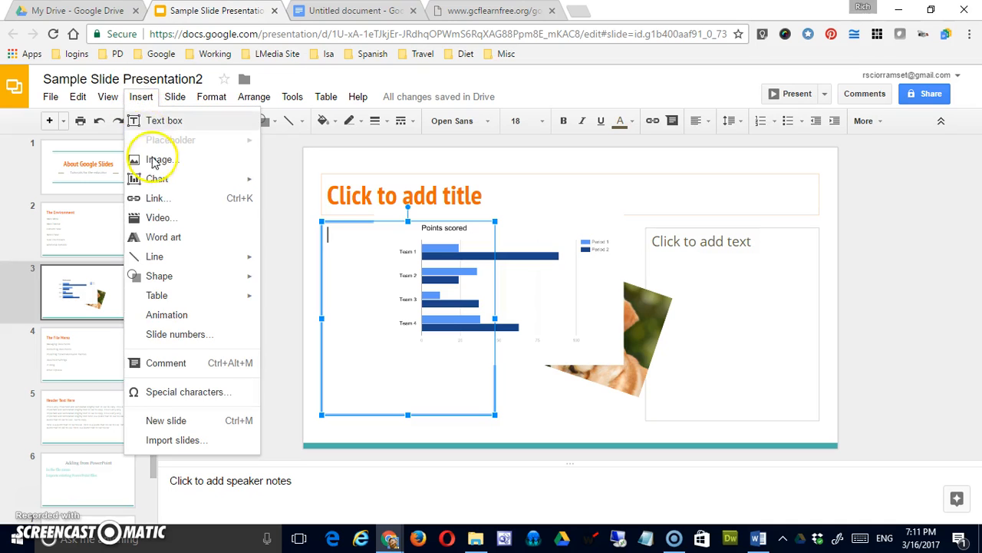
click(456, 205)
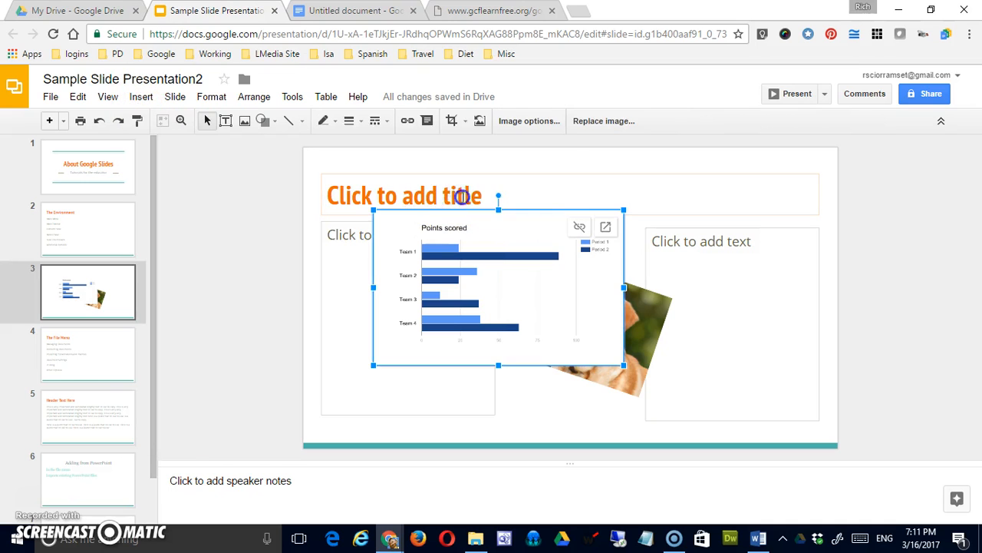
click(461, 197)
click(484, 235)
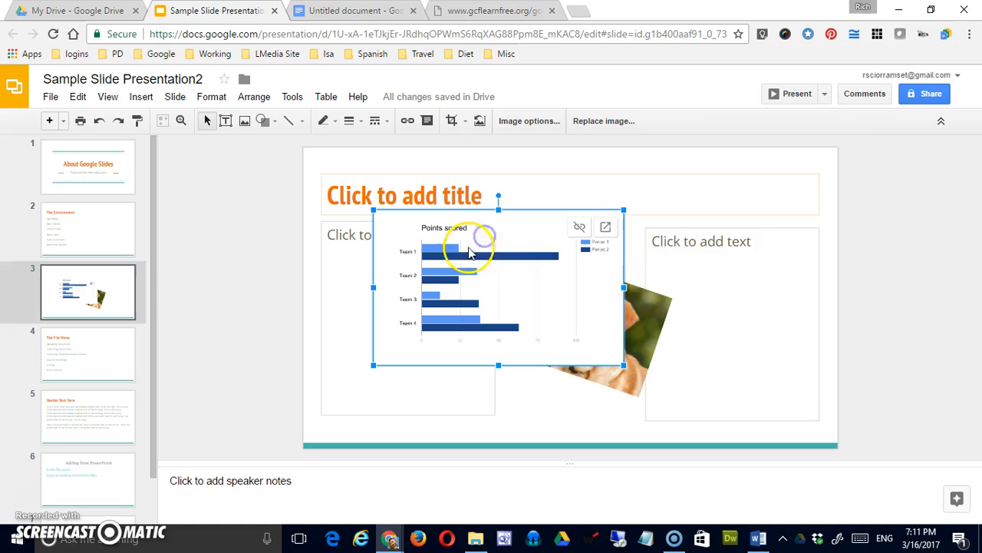
Enter "asdfasfsdadf" in the slide's right text placeholder and select that text.
click(664, 244)
text(asdfasfsdadf)
drag(746, 241, 675, 241)
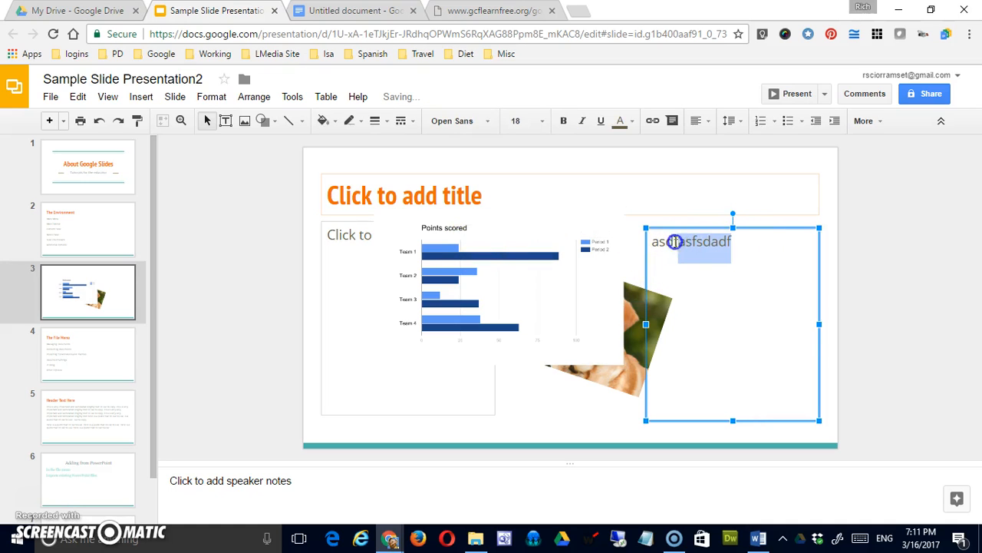
click(486, 9)
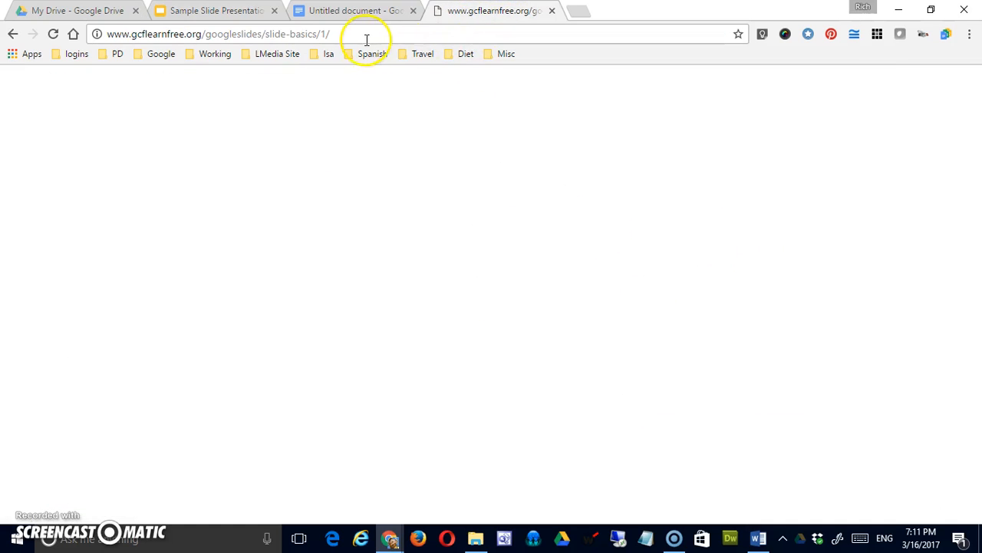
click(336, 34)
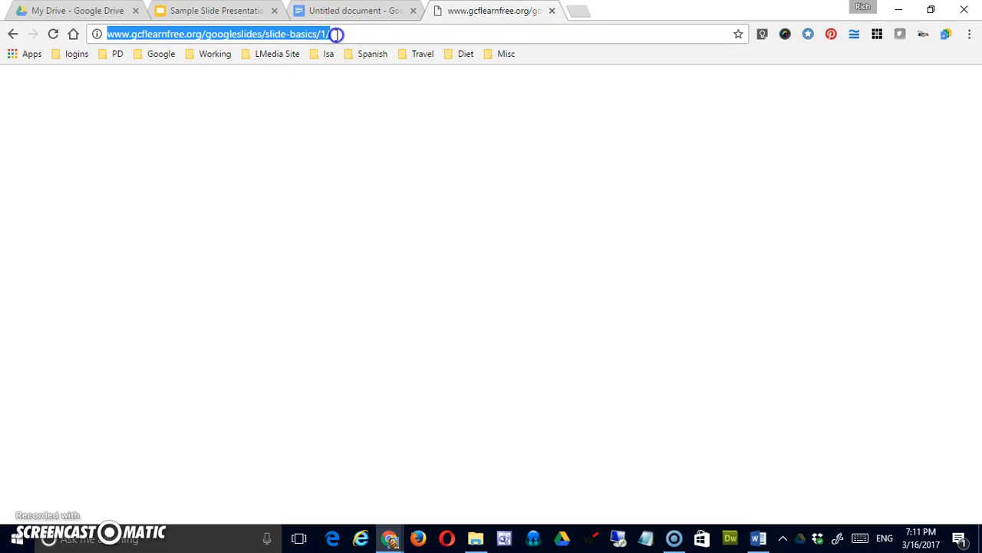
text(google)
key(Return)
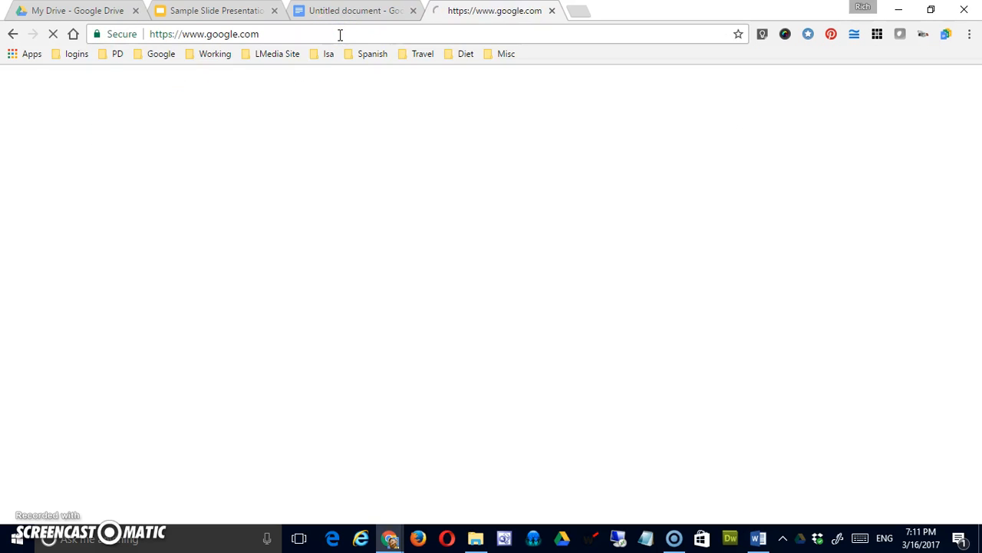
click(250, 32)
right_click(250, 32)
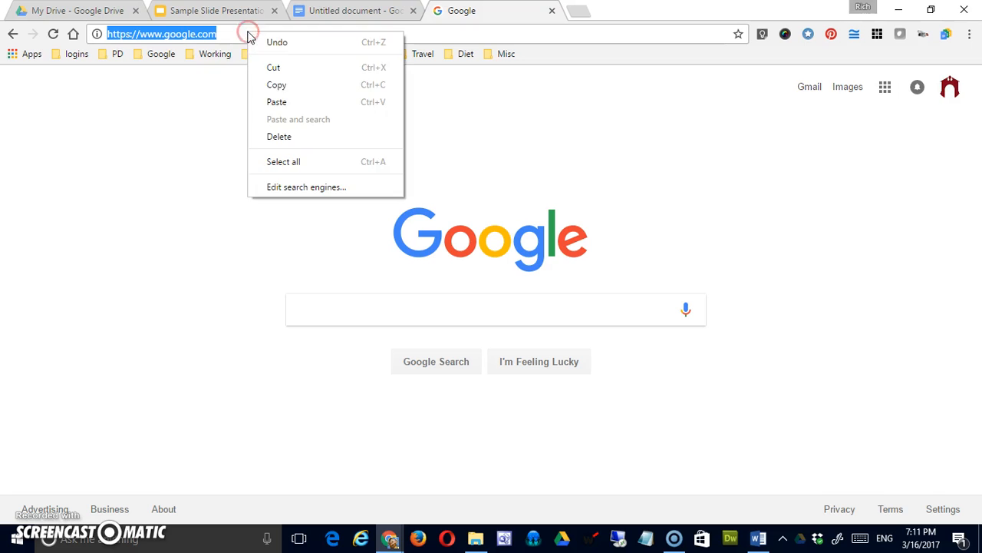
click(274, 85)
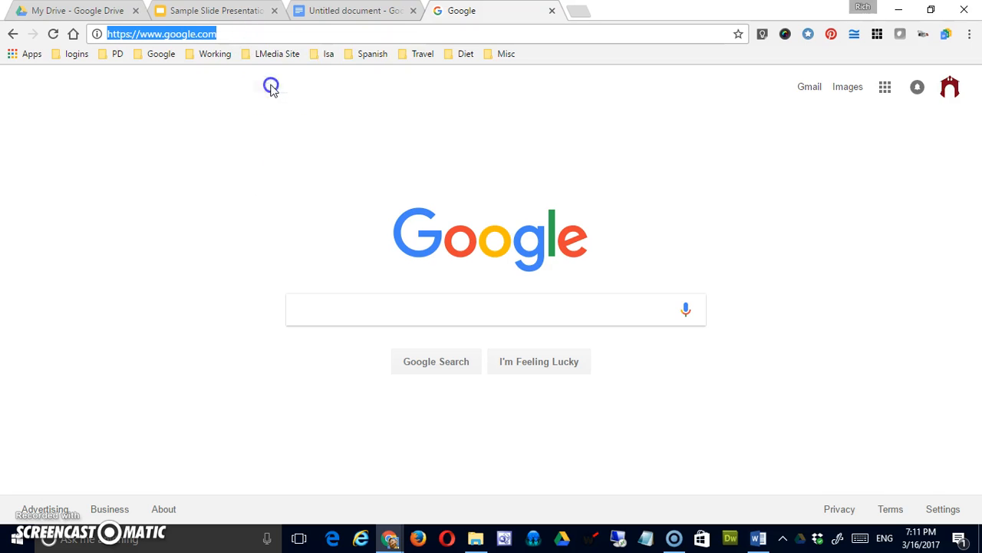
Return to the presentation and link the selected text "asdfasfsdadf" to the copied Google address.
click(257, 20)
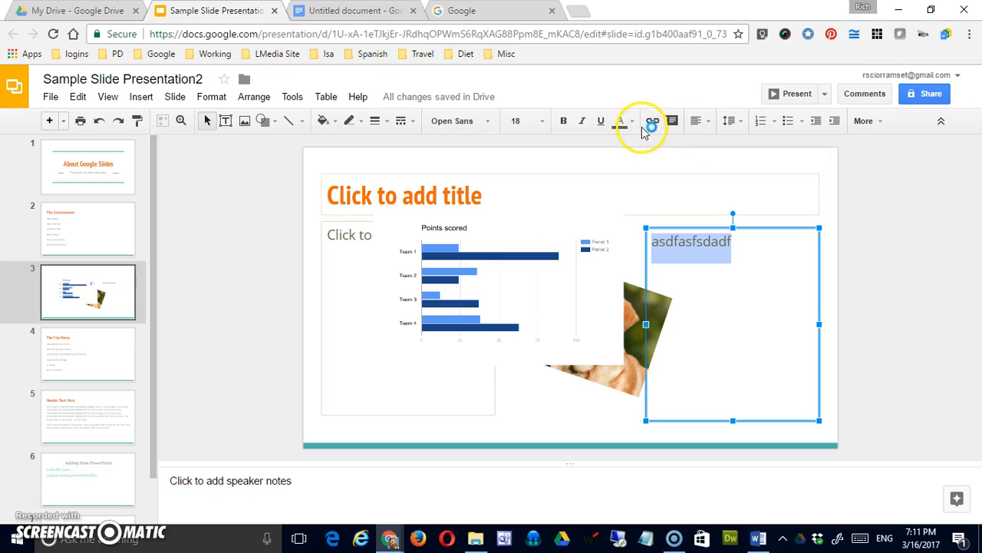
click(141, 97)
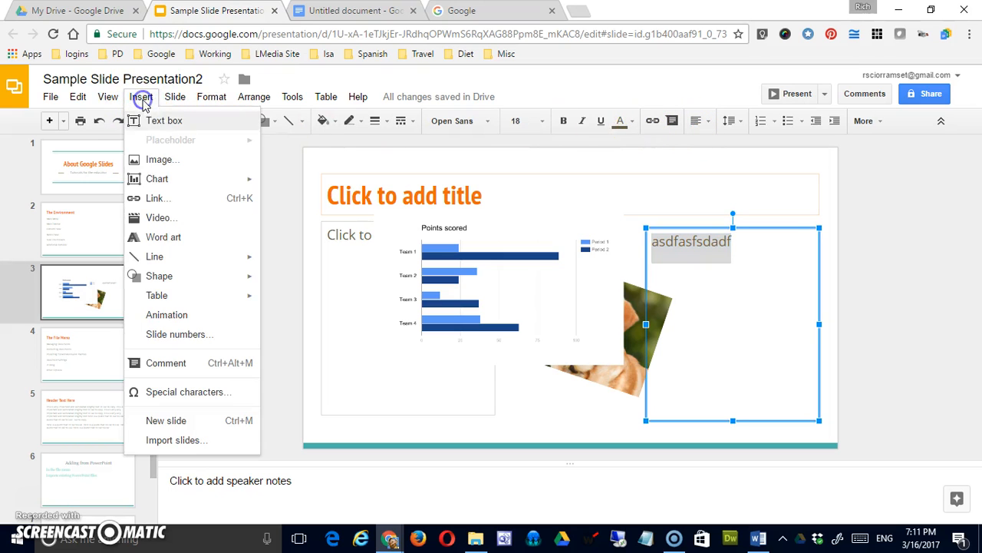
click(206, 206)
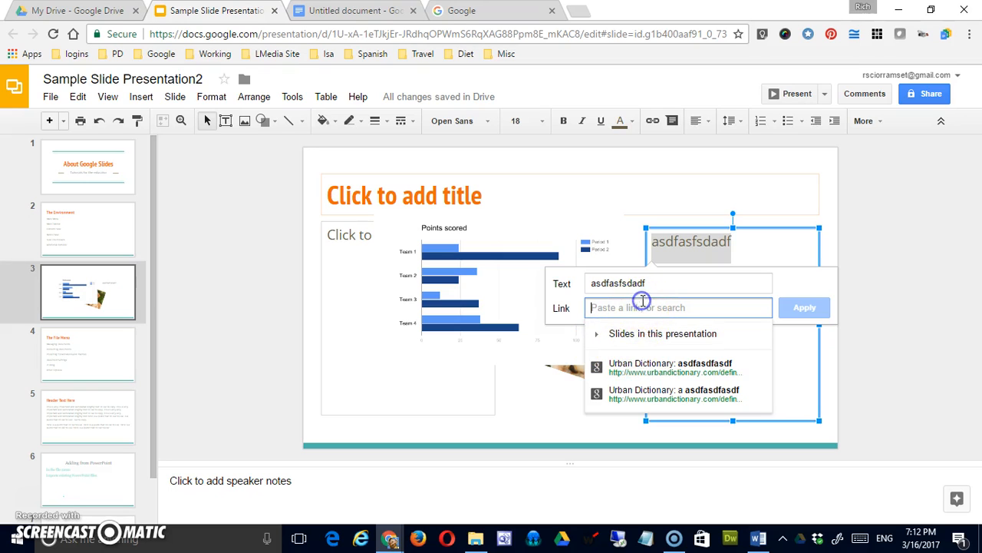
key(ctrl+v)
click(802, 307)
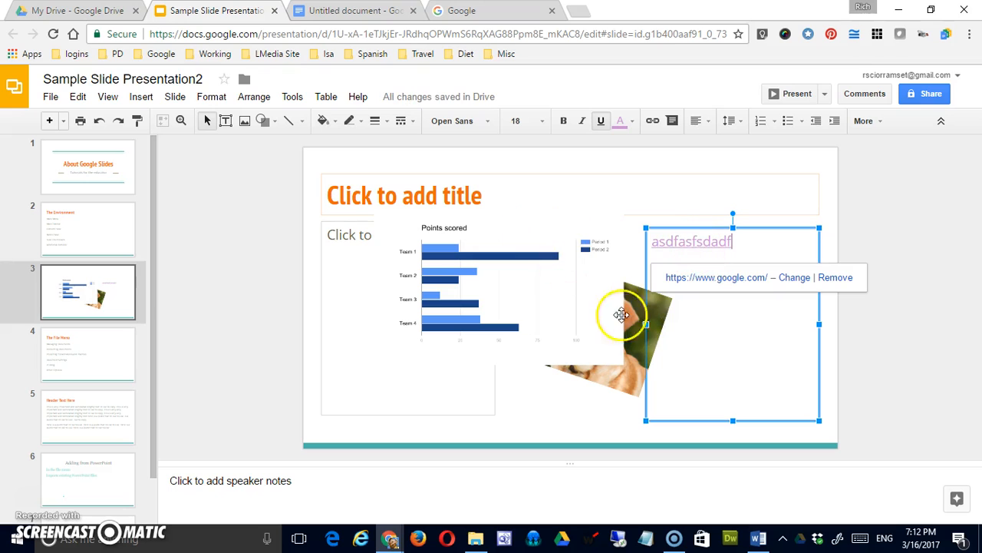
Start inserting a video on slide 3 and check the option to add it by URL before returning to YouTube search.
click(342, 234)
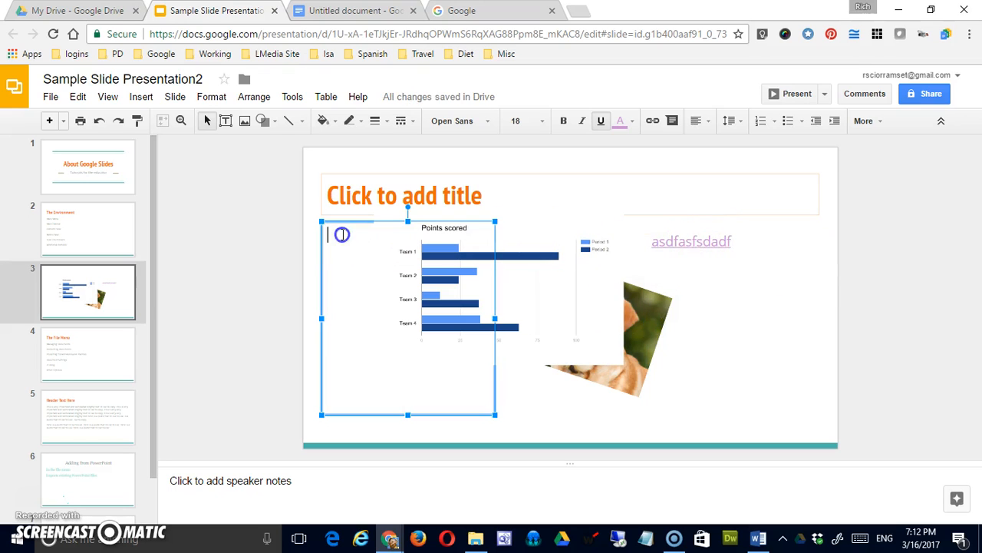
click(144, 97)
click(163, 219)
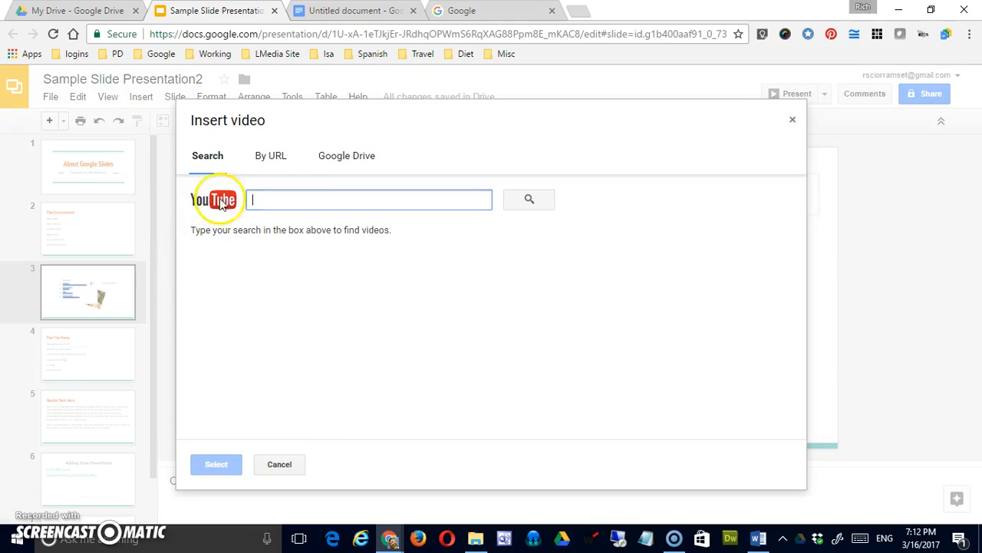
click(274, 157)
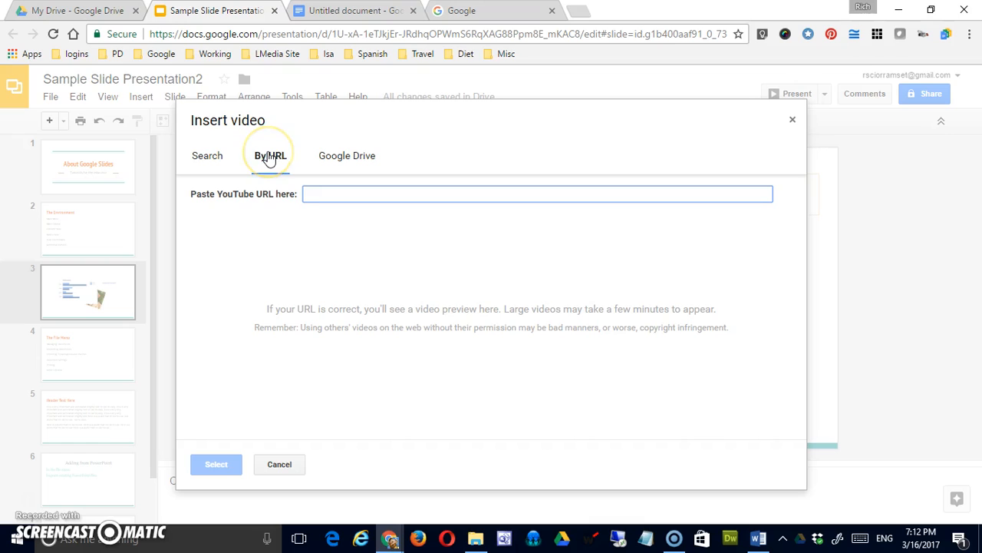
click(218, 156)
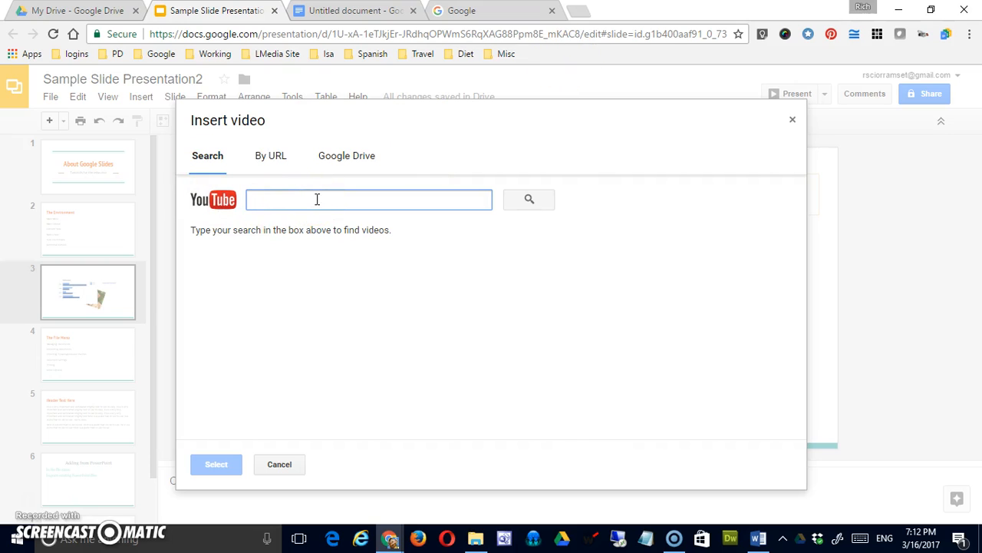
Search YouTube for "google docs" within the video dialog and look through the results.
text(google doc)
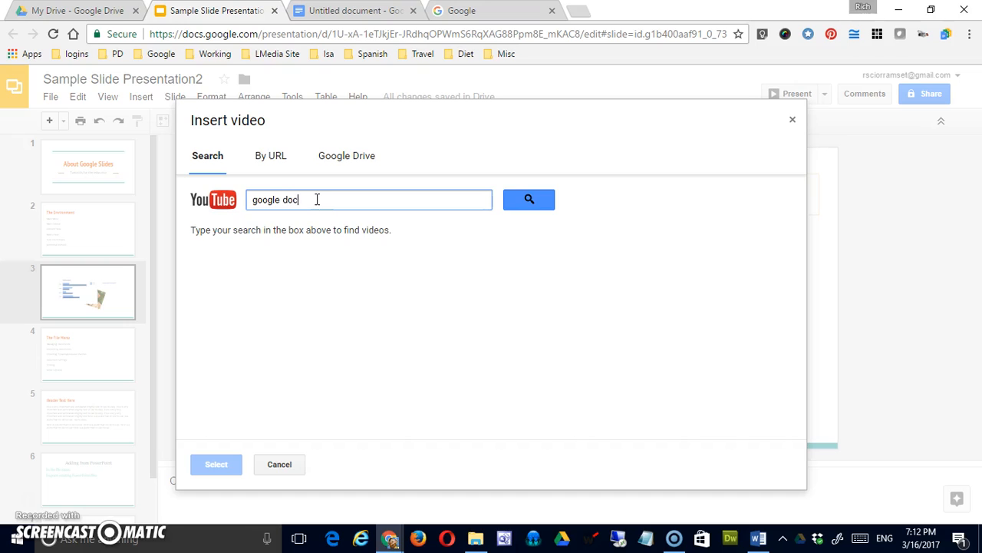
text(s)
key(Return)
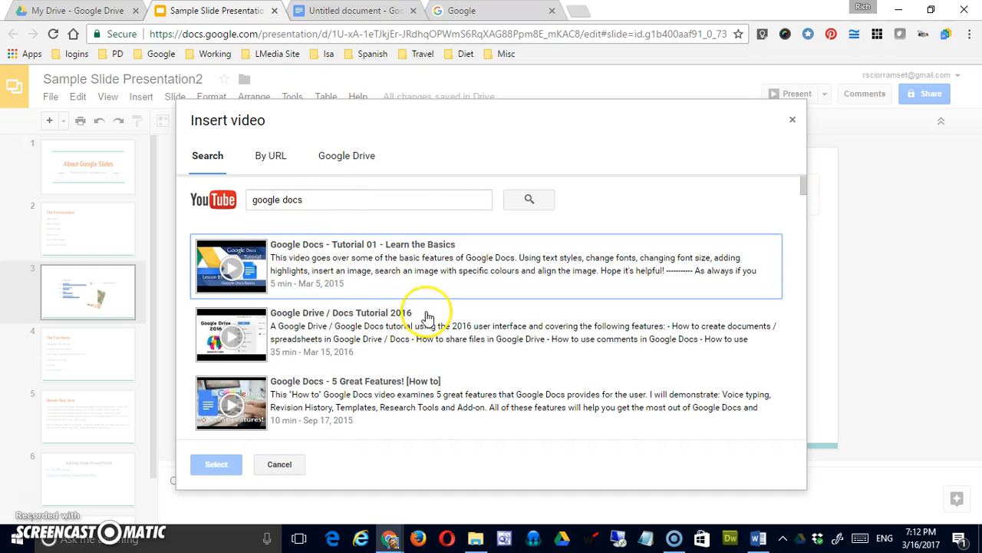
scroll(417, 326, down, 5)
scroll(417, 326, down, 5)
scroll(407, 318, up, 15)
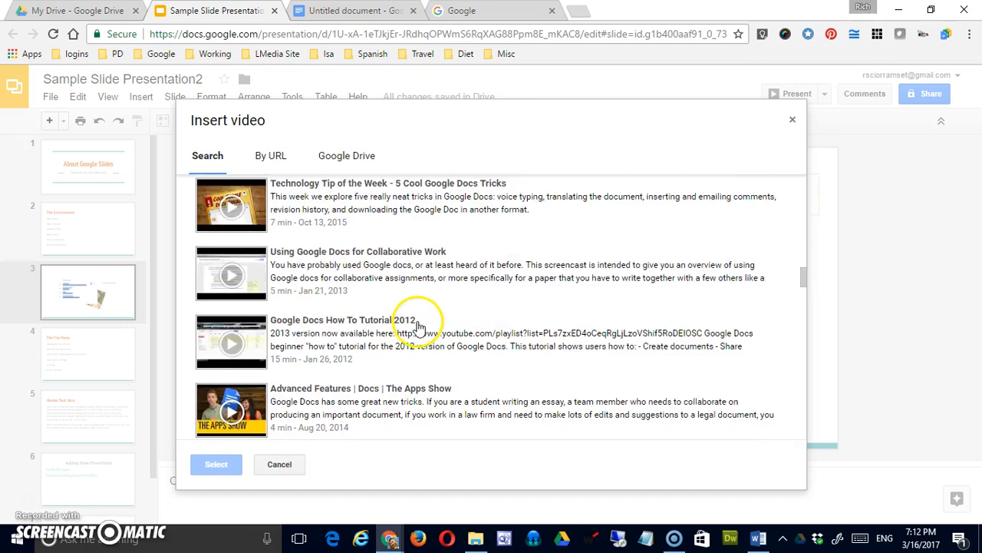
Open YouTube in a new browser tab and search it for "google docs".
click(584, 14)
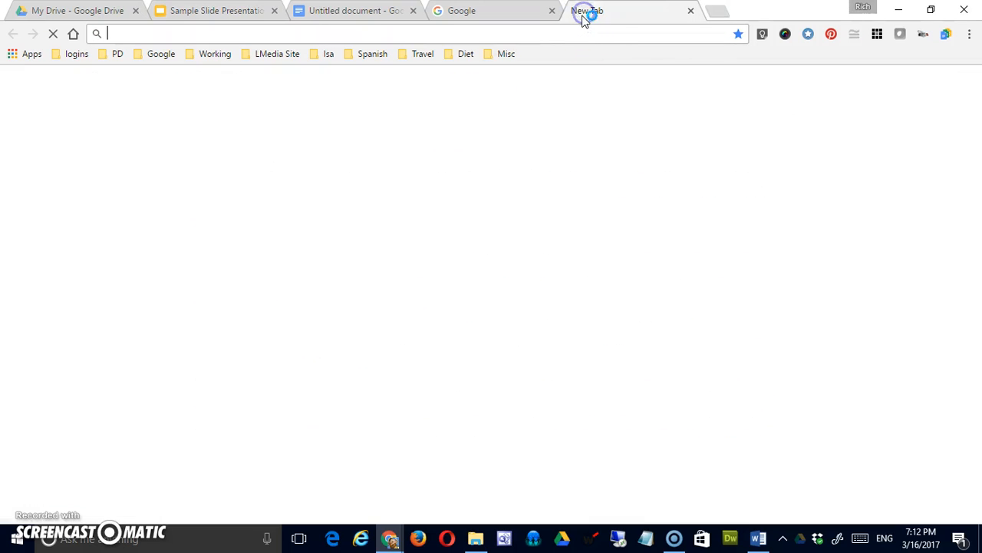
text(yout)
key(Return)
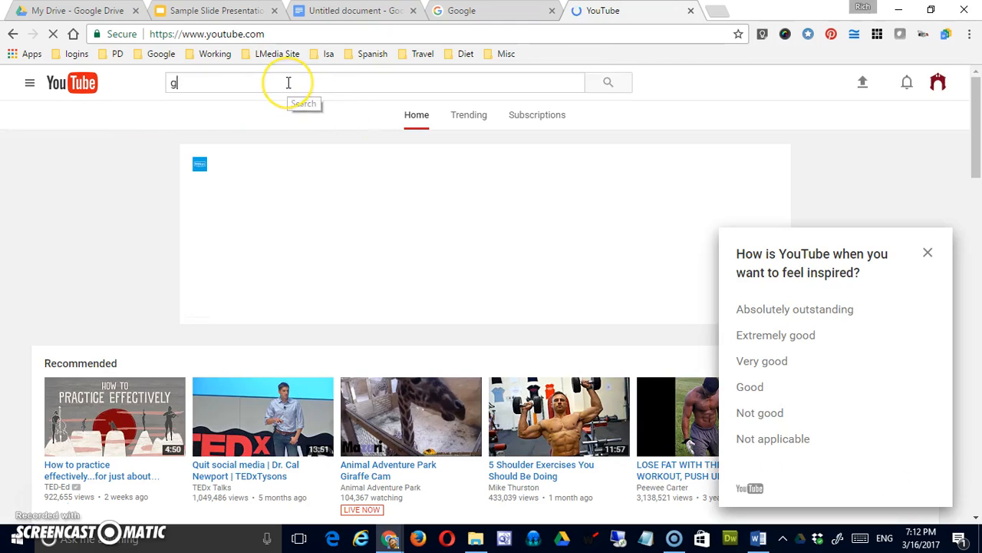
click(288, 82)
text(google)
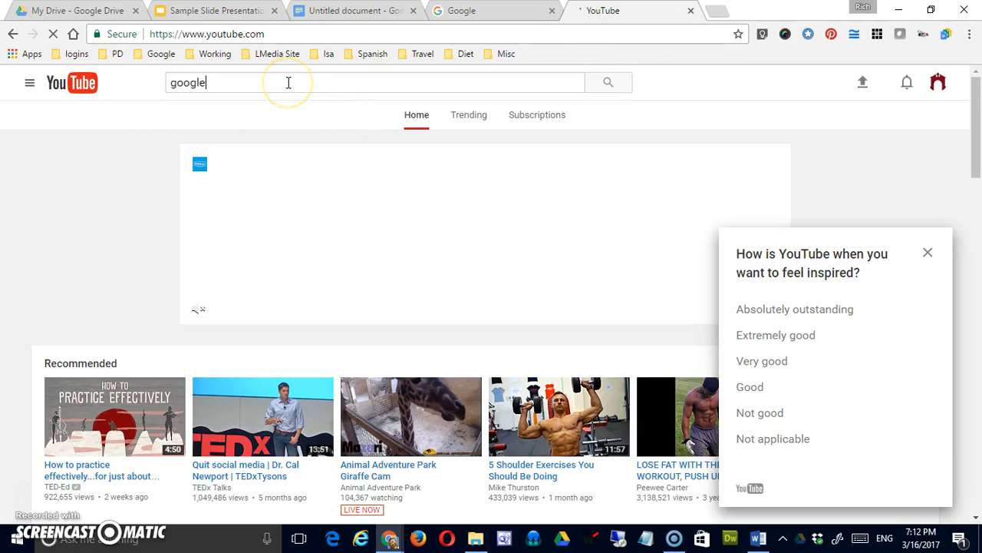
text( docs)
key(Return)
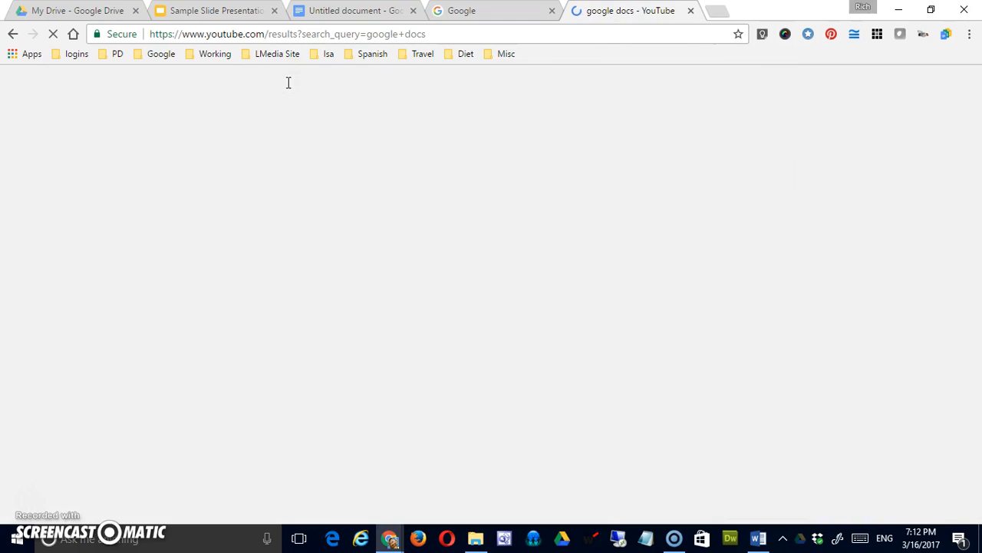
Open the video "Google Drive / Docs Tutorial 2016" from the YouTube results and pause its playback.
scroll(384, 310, down, 2)
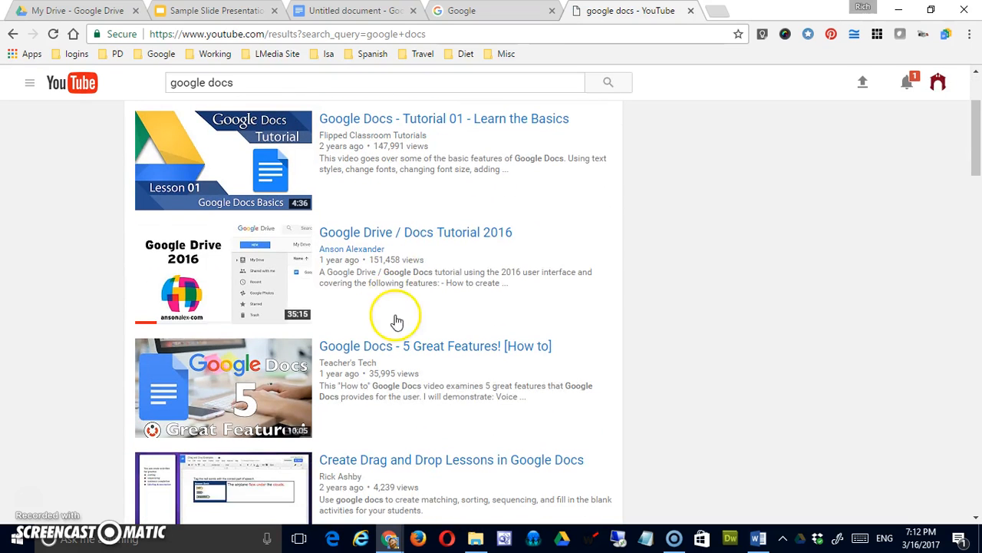
click(380, 232)
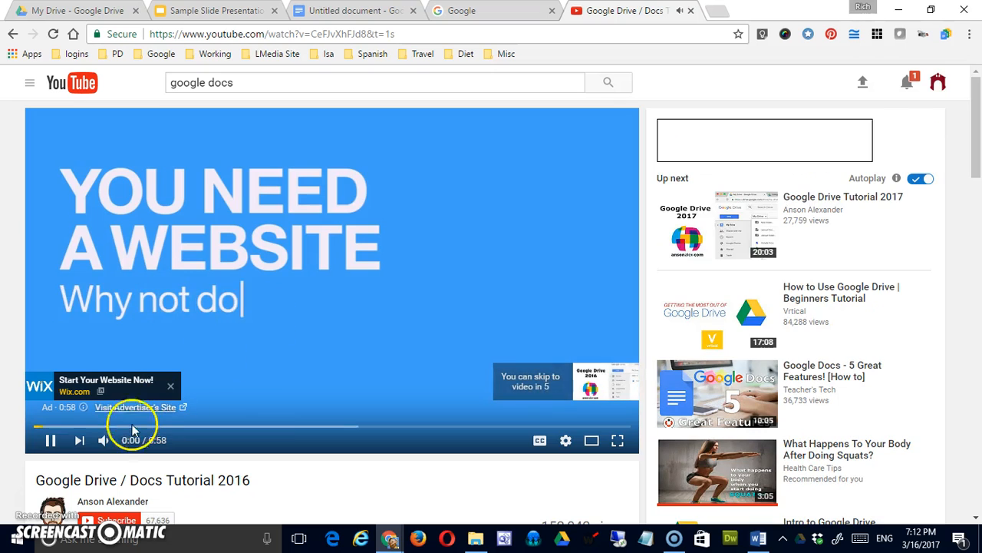
click(52, 441)
scroll(278, 279, down, 1)
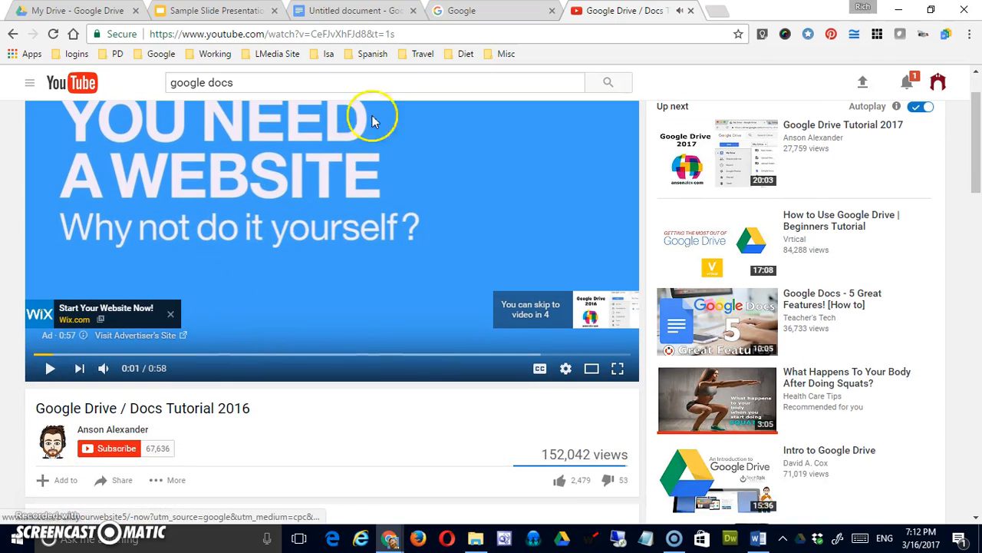
Show the sharing options of the "Google Drive / Docs Tutorial 2016" video and copy its short share link.
click(353, 33)
scroll(323, 292, down, 3)
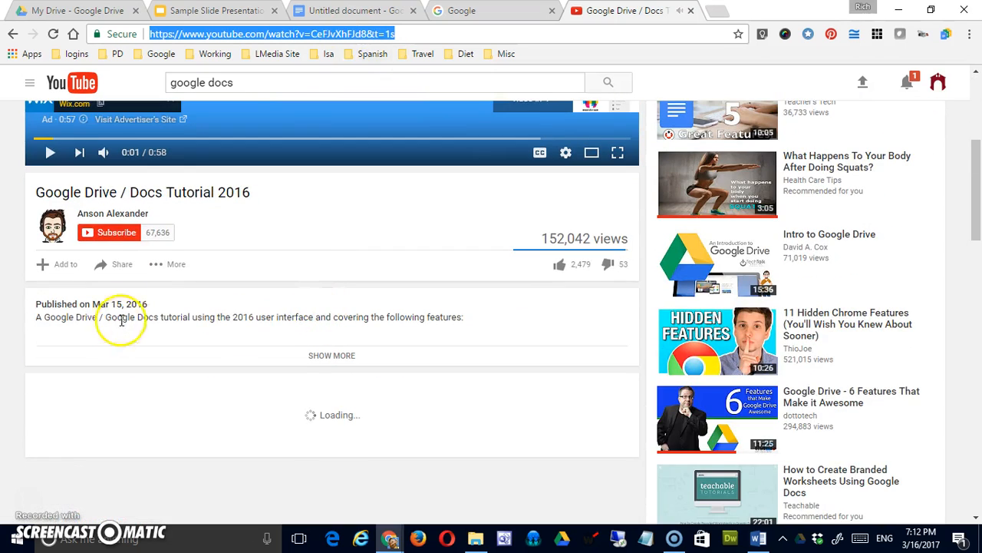
click(119, 264)
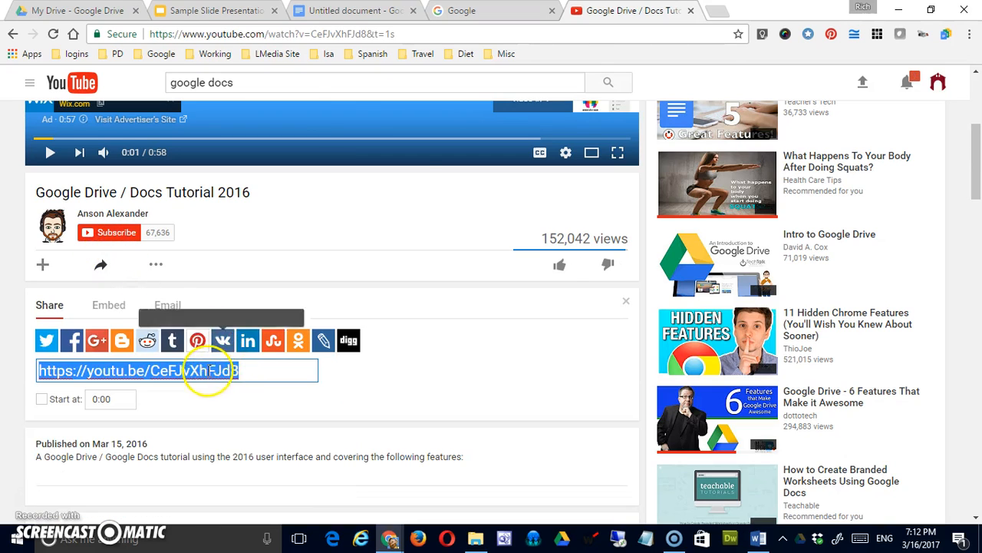
right_click(189, 370)
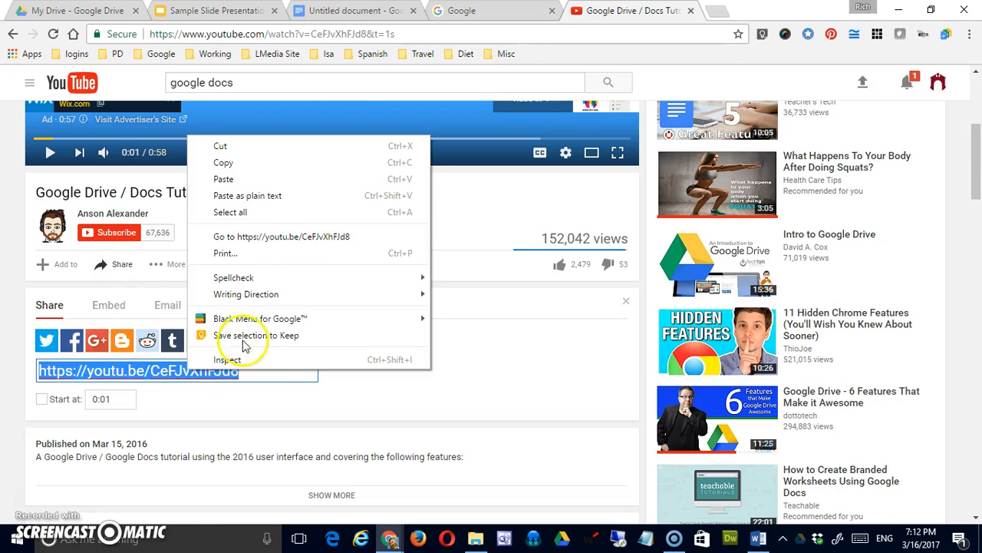
click(264, 164)
click(252, 11)
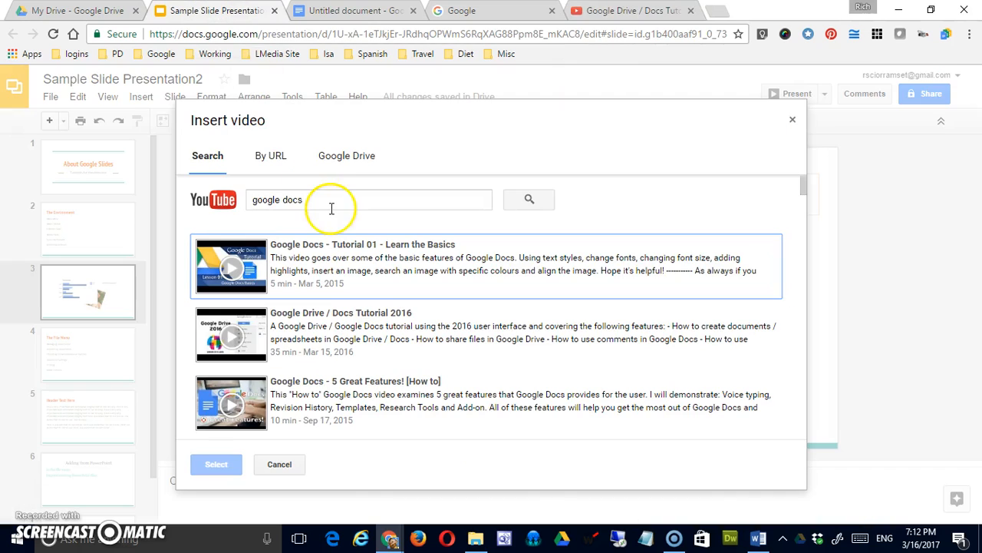
click(269, 157)
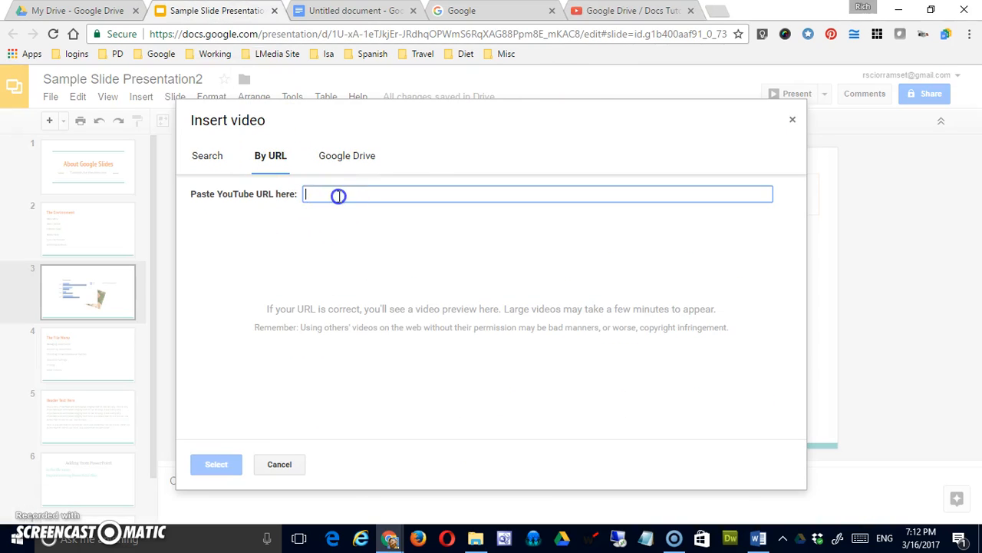
right_click(338, 196)
click(388, 281)
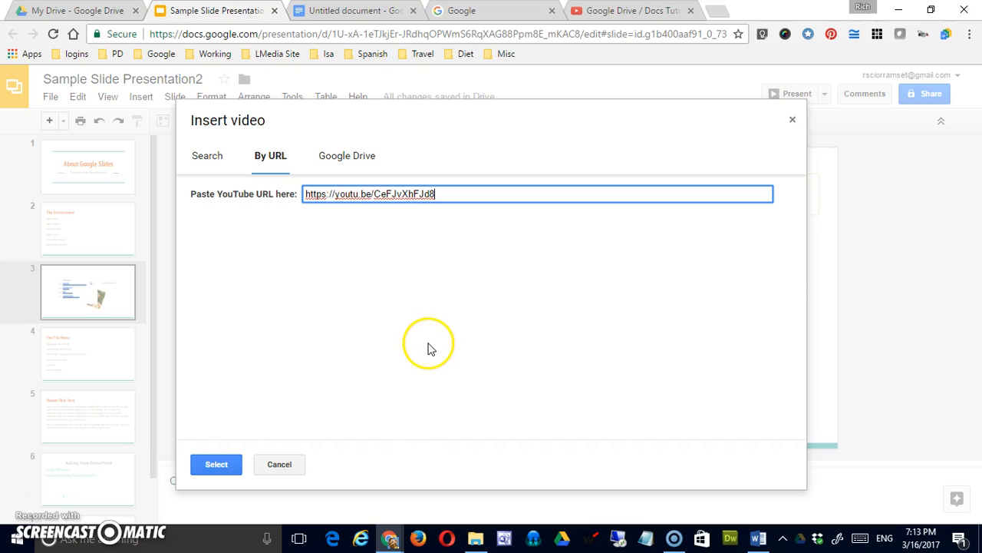
key(Return)
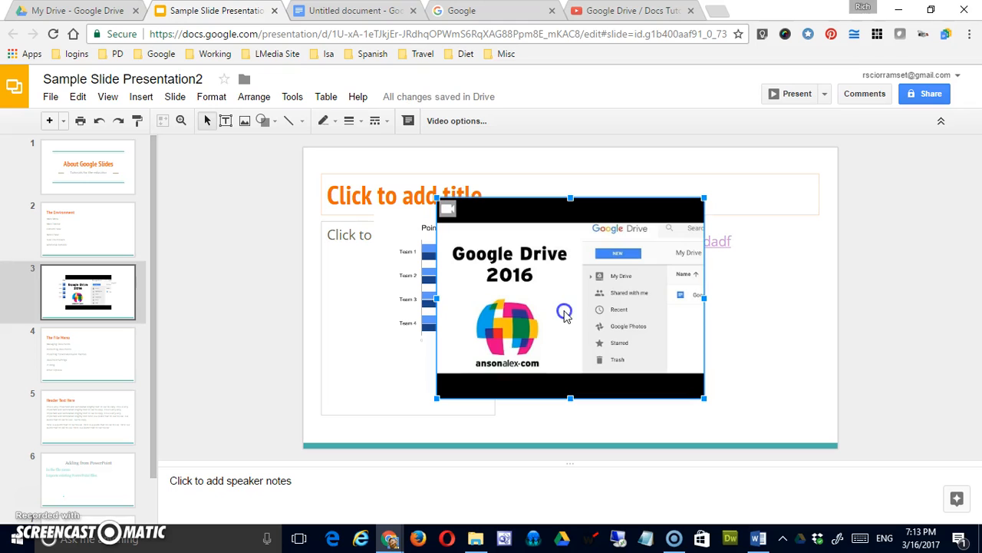
click(142, 98)
click(170, 219)
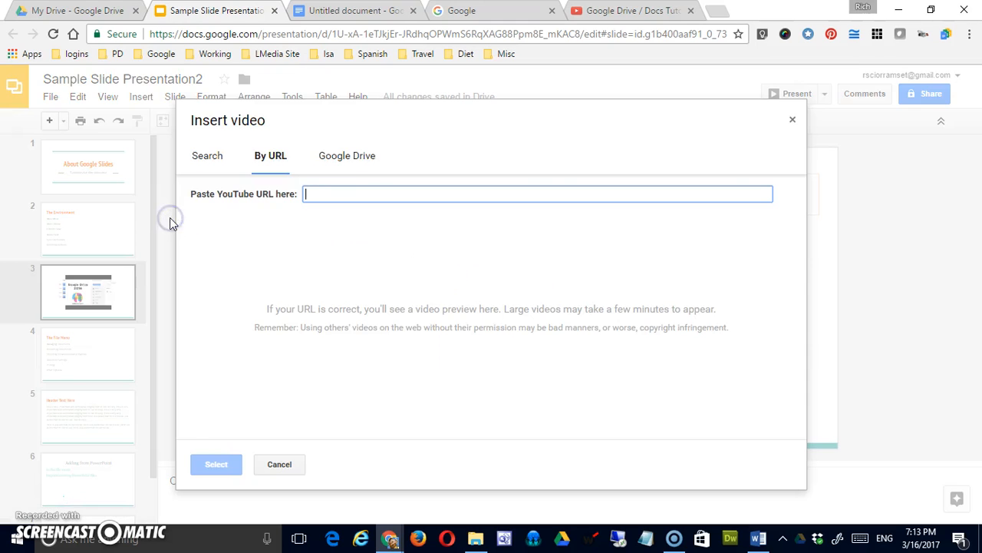
click(358, 158)
click(358, 159)
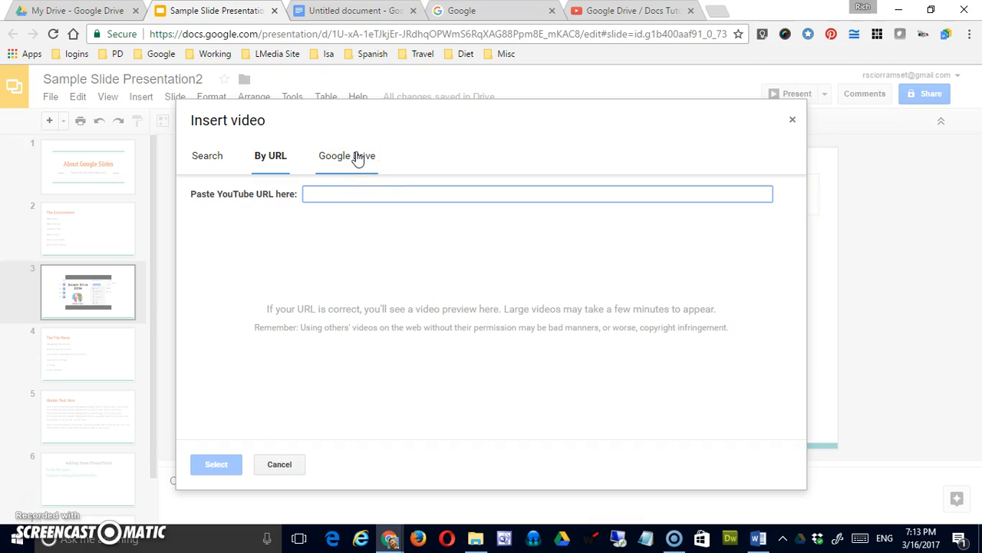
click(284, 464)
Move the inserted video to the slide's upper-right corner and deselect it.
click(324, 300)
drag(538, 296, 680, 250)
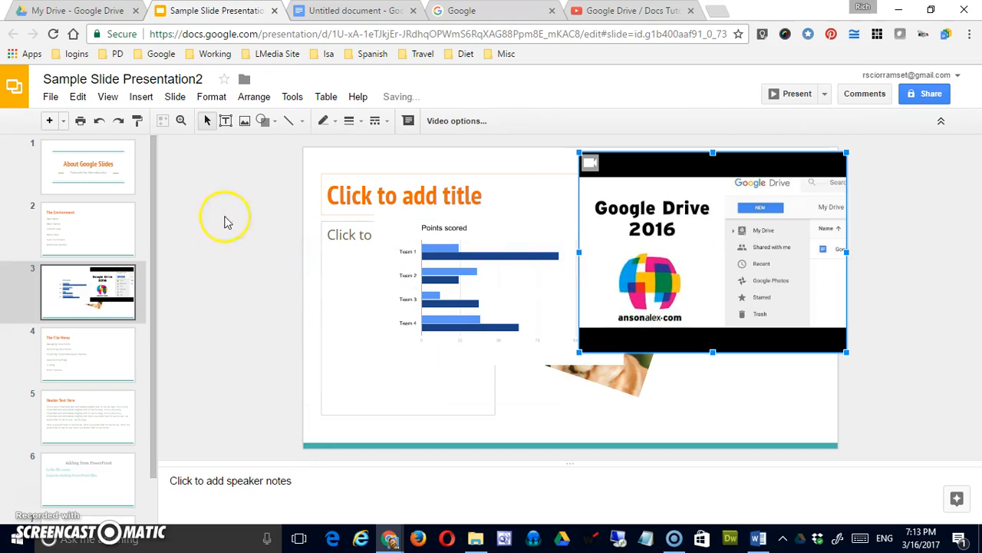
click(361, 324)
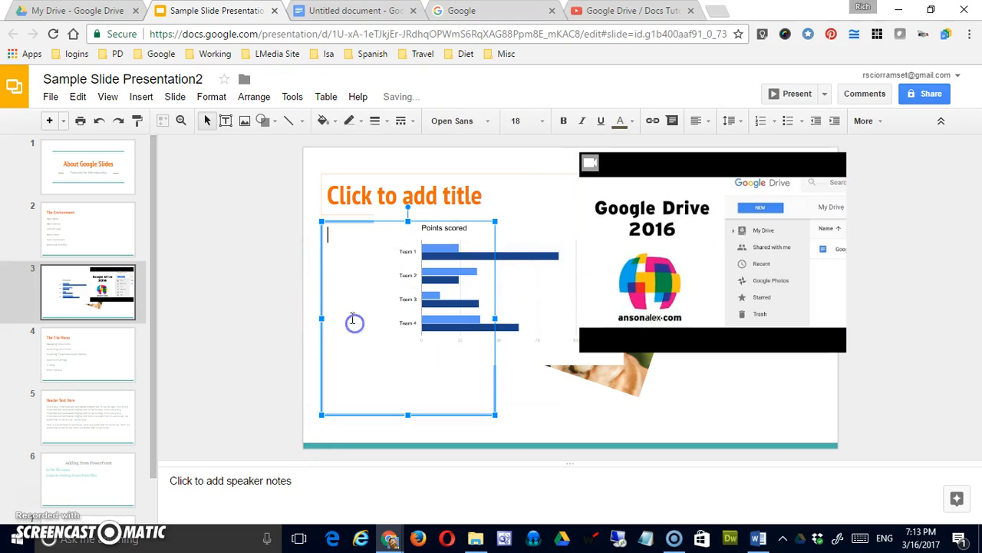
Insert word art reading "Hello" on slide 3.
click(140, 97)
click(178, 238)
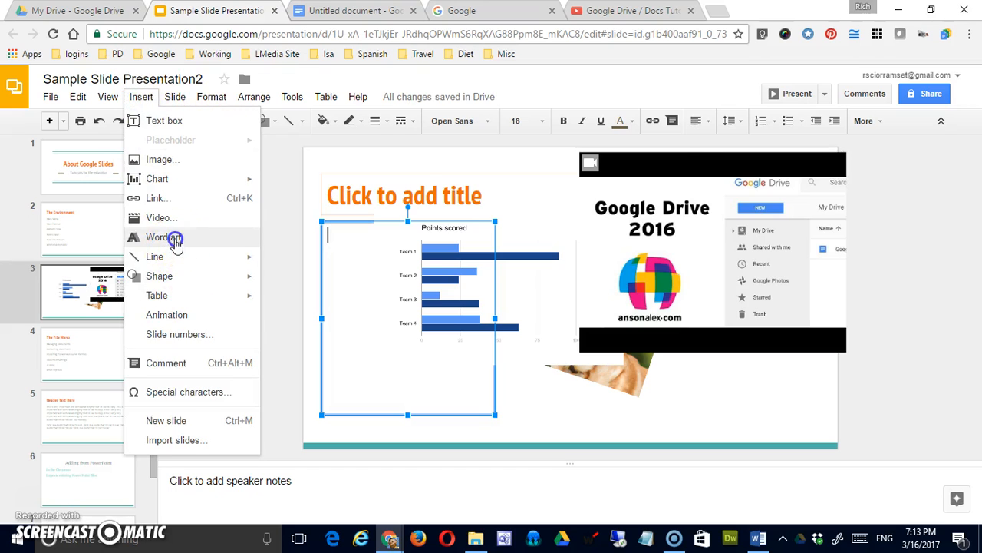
text(H)
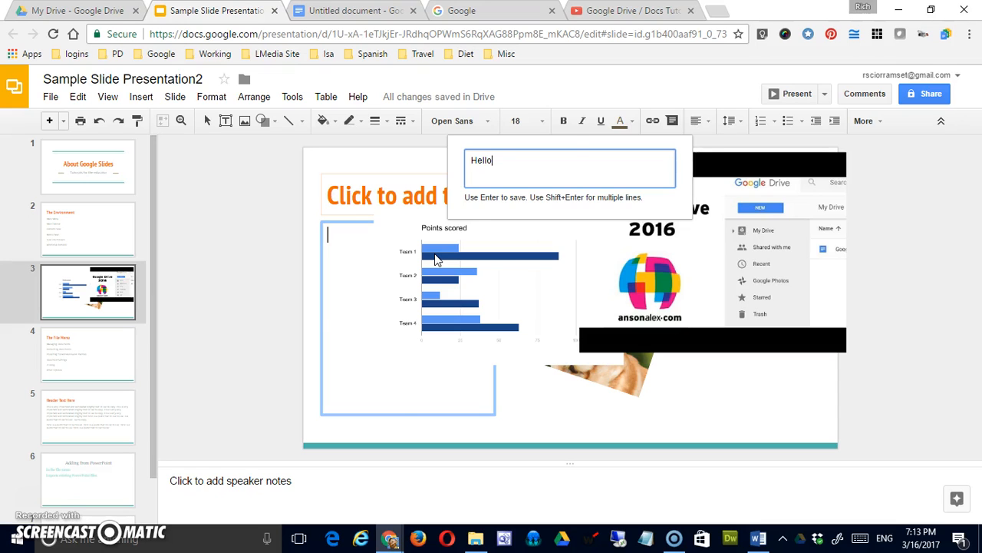
text(ello)
key(Return)
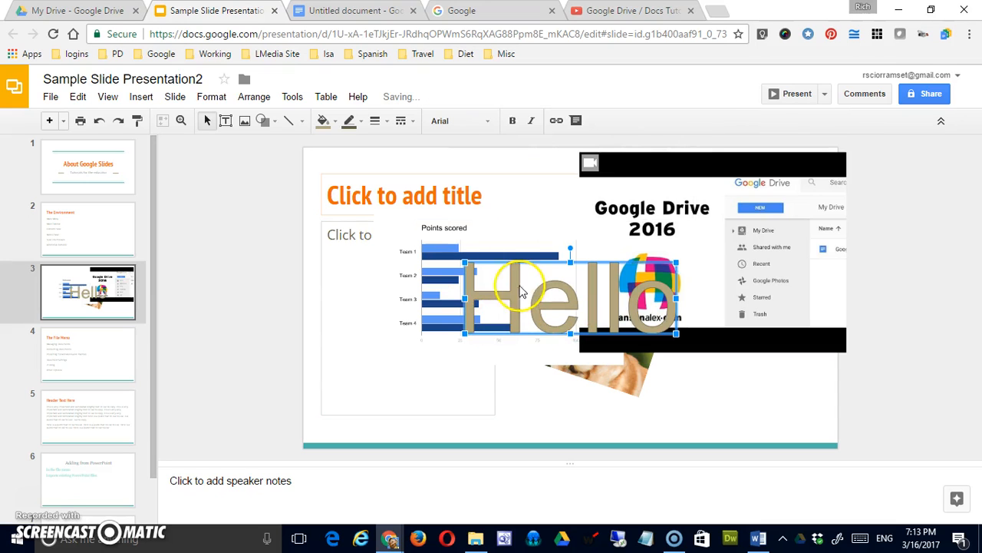
Enlarge the "Hello" word art and move it to the slide's lower-left corner, below the chart.
drag(409, 248, 410, 251)
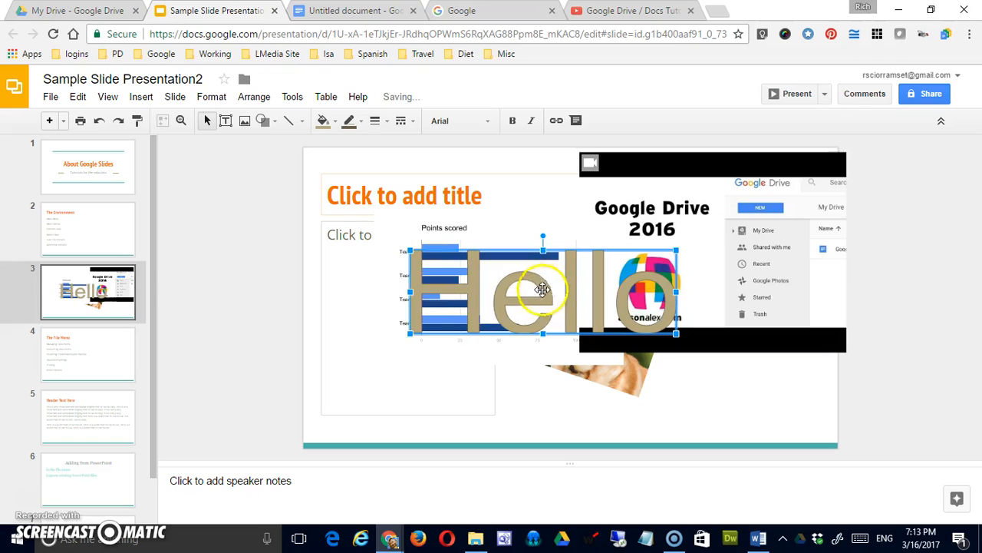
drag(471, 396, 459, 379)
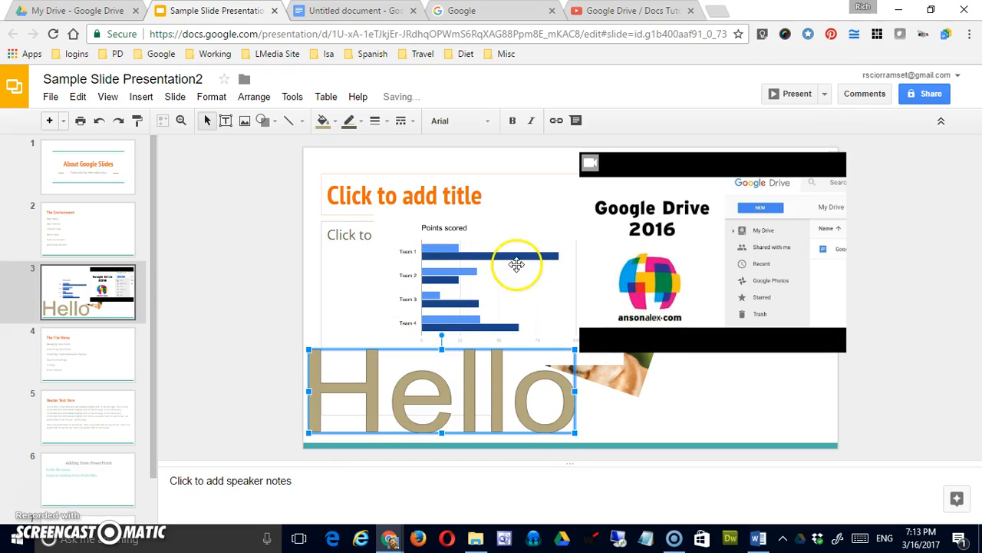
Set the font of the "Hello" word art to Bree Serif.
click(488, 120)
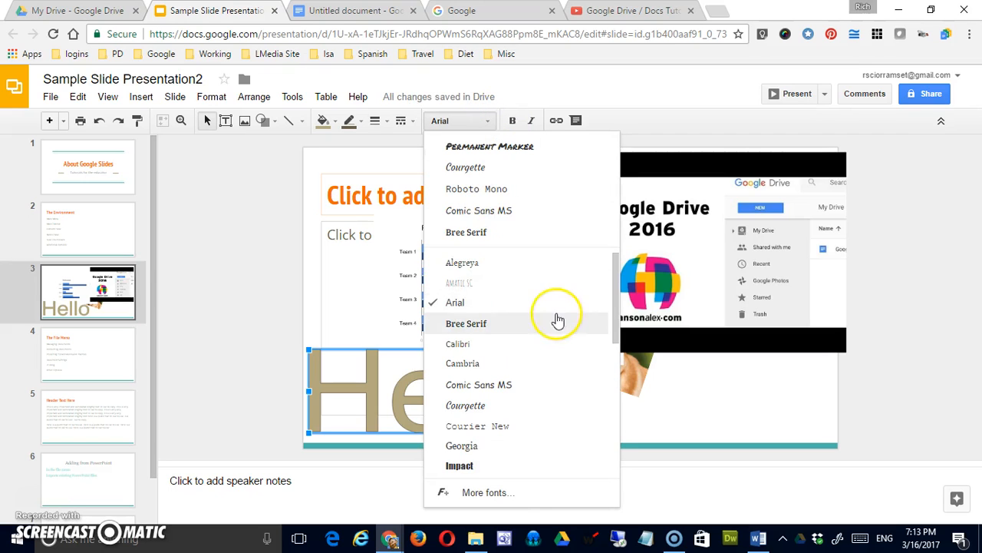
click(488, 230)
click(413, 399)
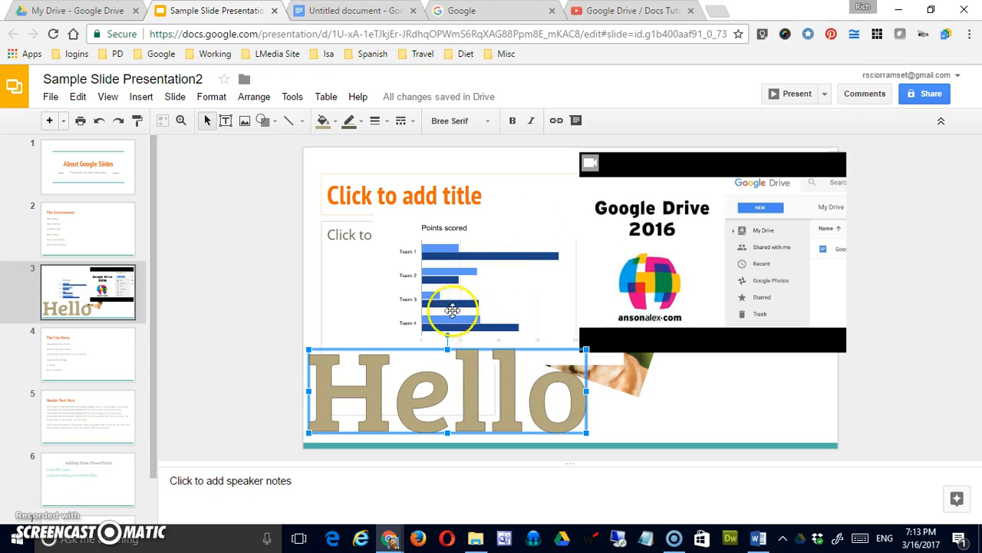
Give the "Hello" word art a yellow fill and a red outline.
click(334, 125)
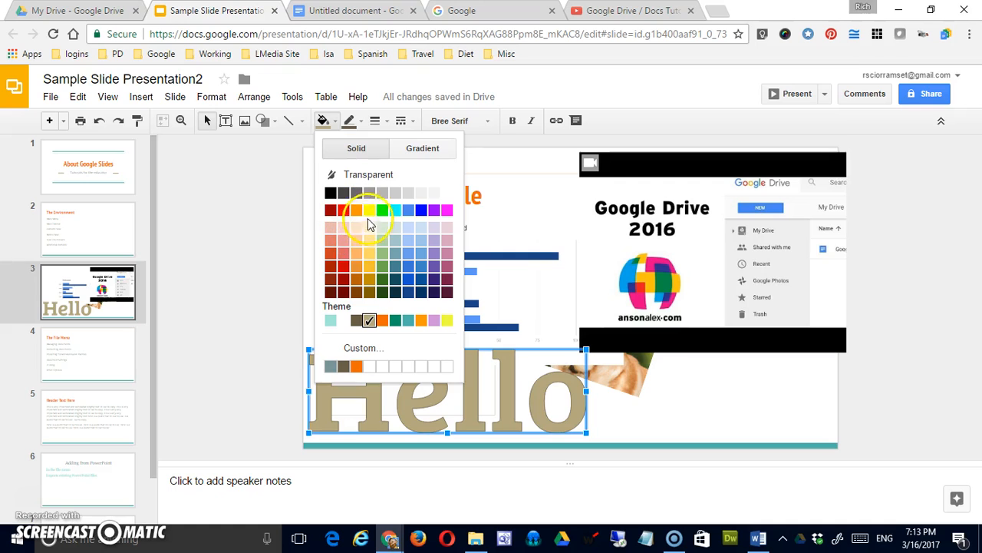
click(368, 214)
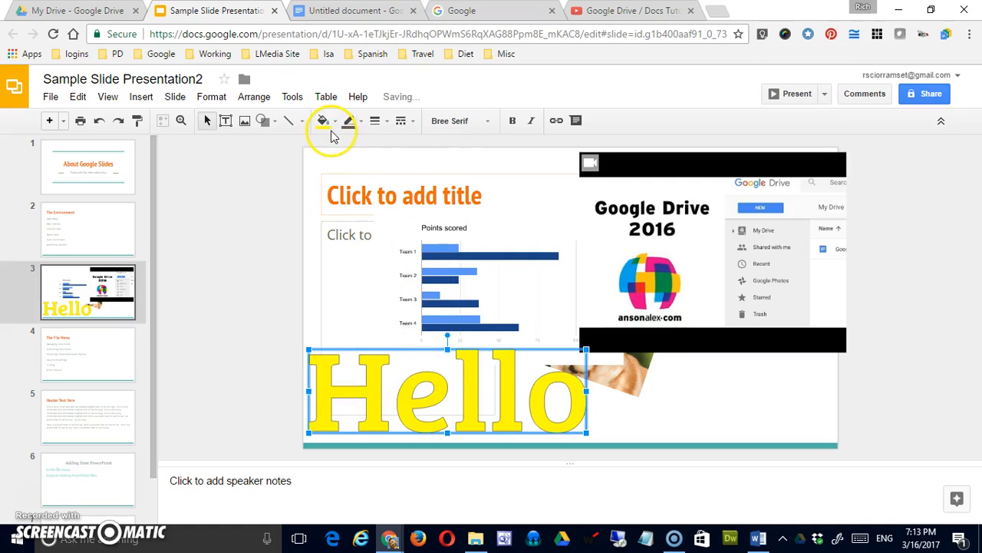
click(358, 125)
click(369, 183)
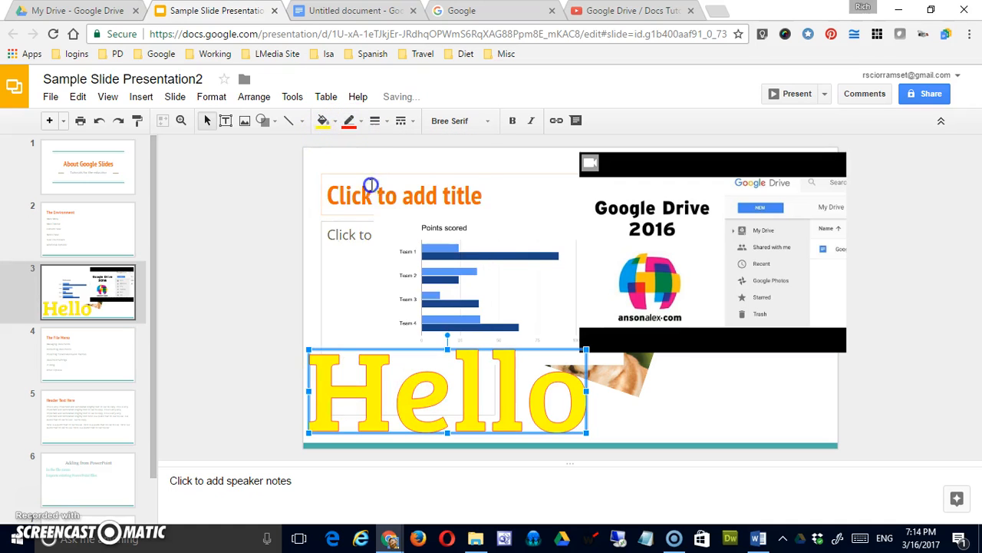
Set the outline weight of the "Hello" word art to 3px.
click(375, 123)
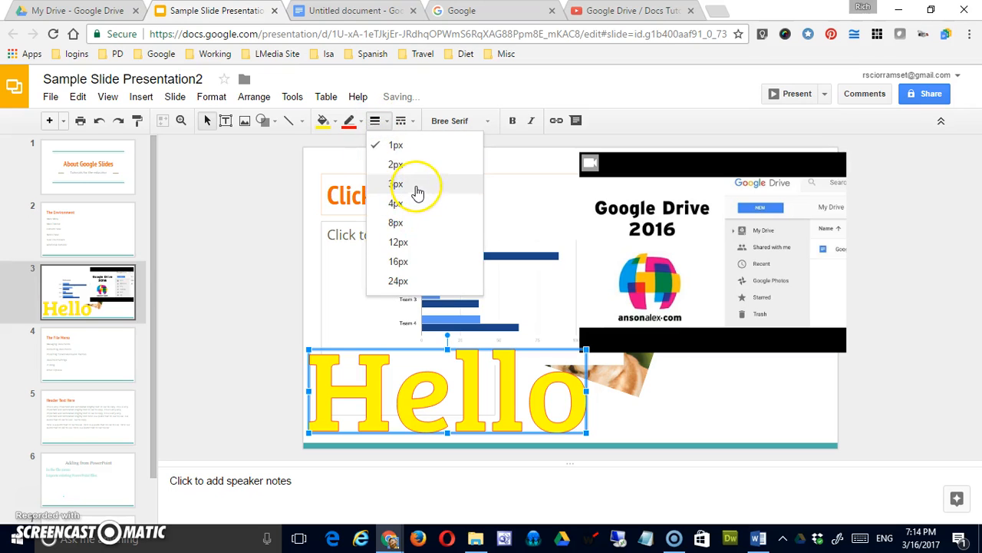
click(416, 187)
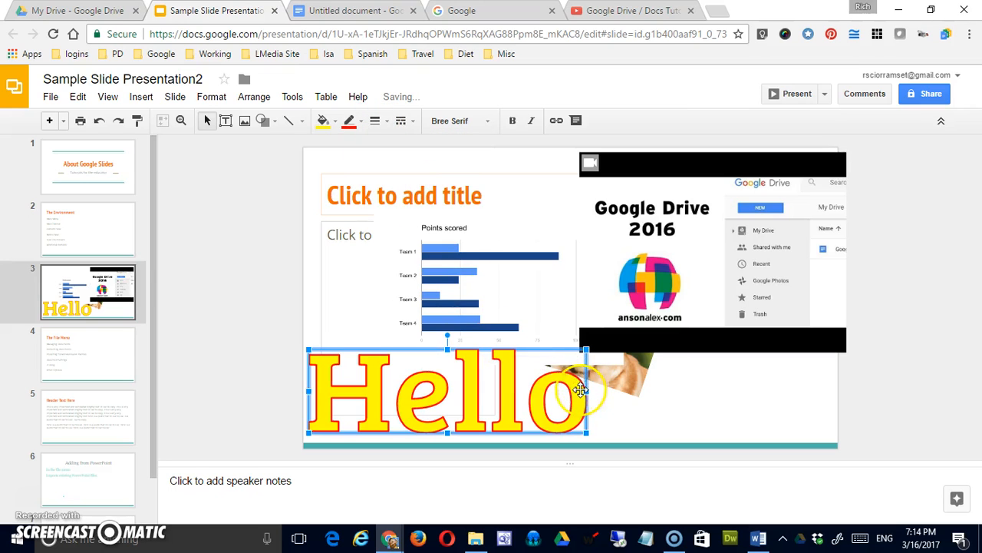
Tilt the "Hello" word art slightly counterclockwise and move it up and right so it overlaps the chart and the video.
drag(448, 336, 436, 335)
drag(512, 360, 548, 333)
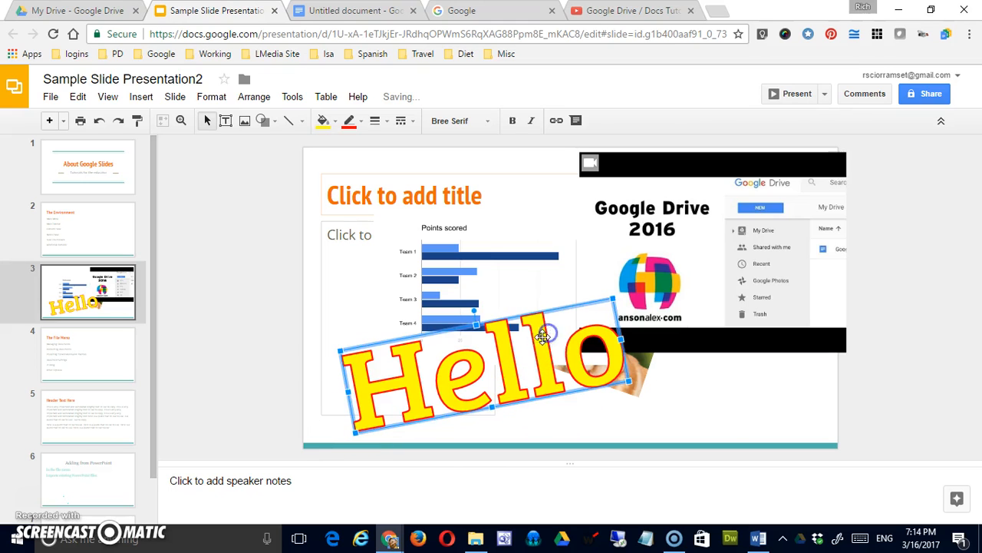
click(723, 401)
click(311, 165)
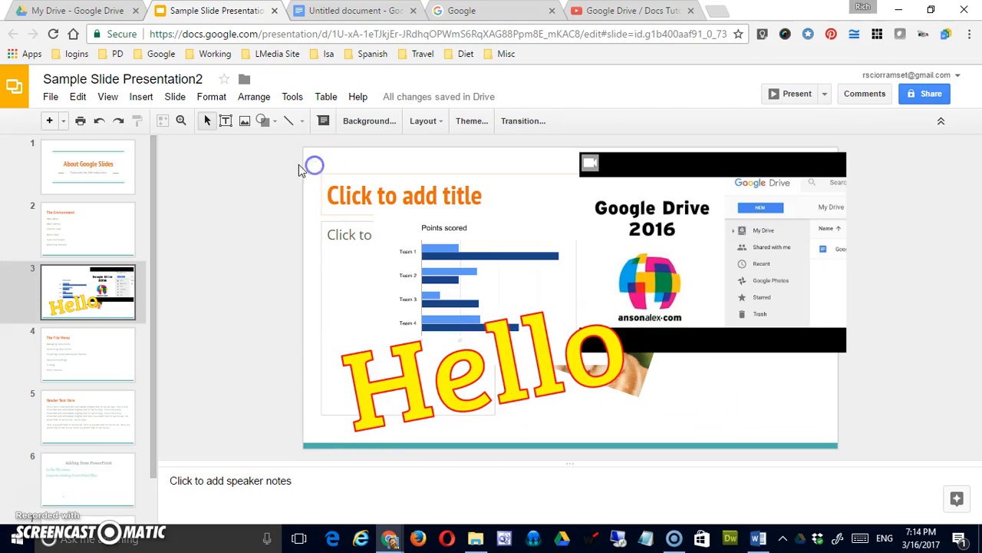
Review the line types and shape categories available for insertion on the slide.
click(143, 96)
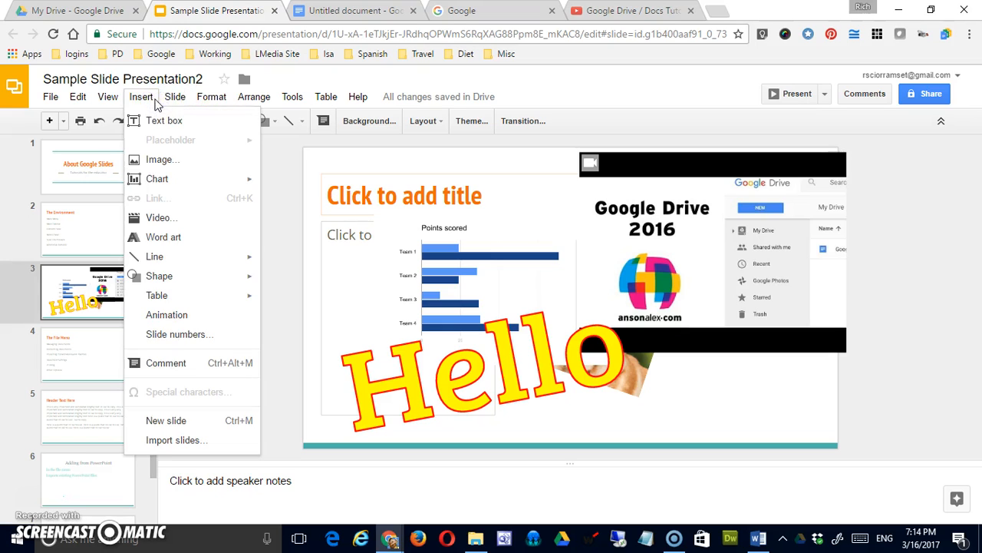
click(193, 260)
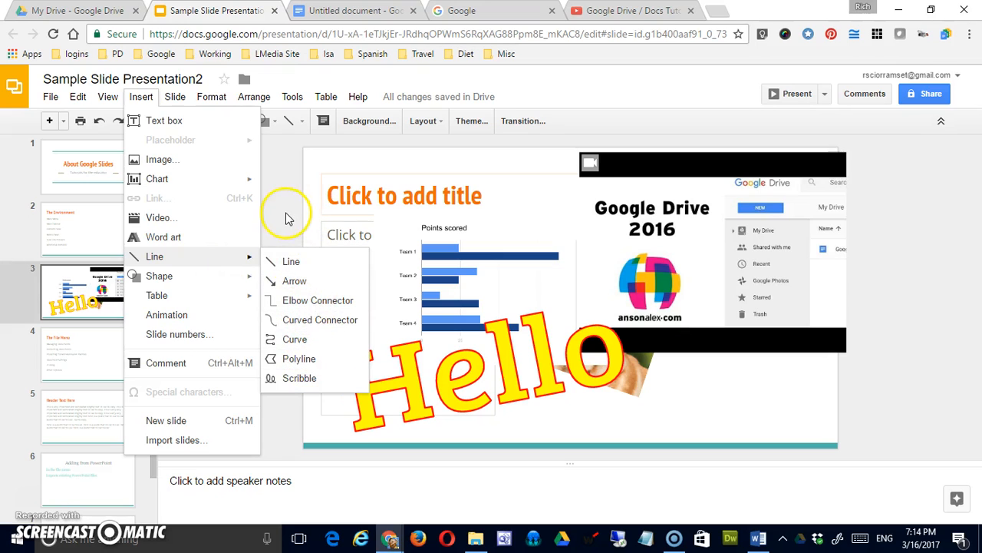
click(284, 169)
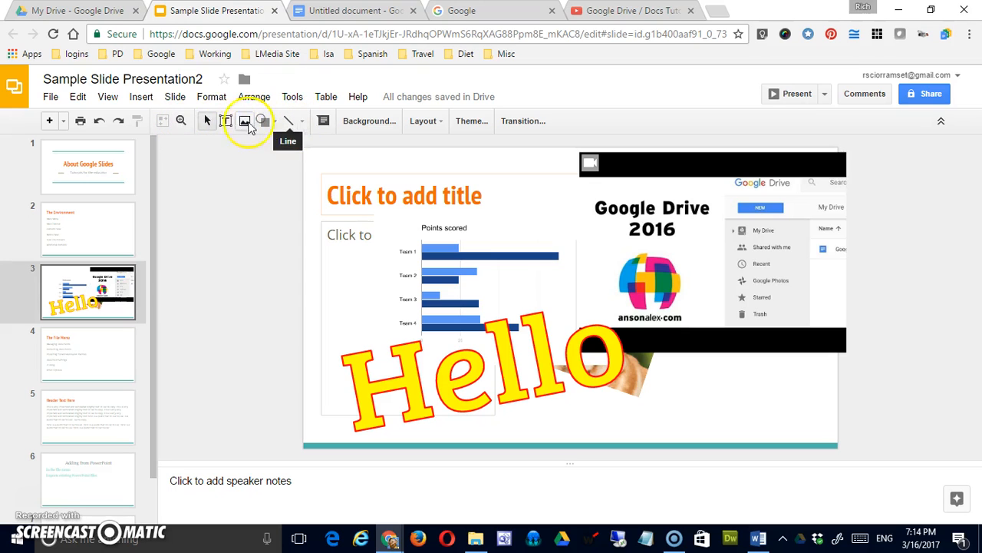
click(134, 100)
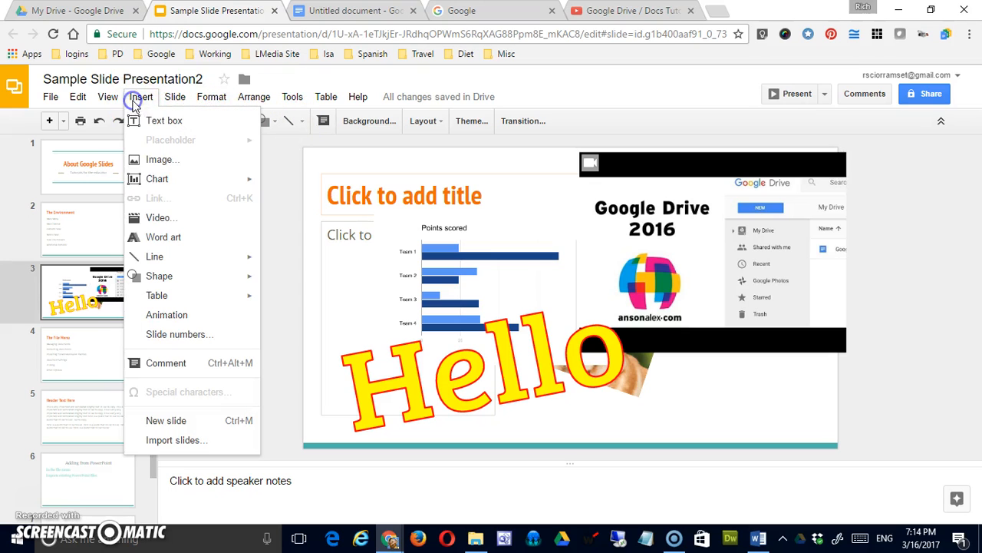
mouse_move(187, 263)
mouse_move(186, 282)
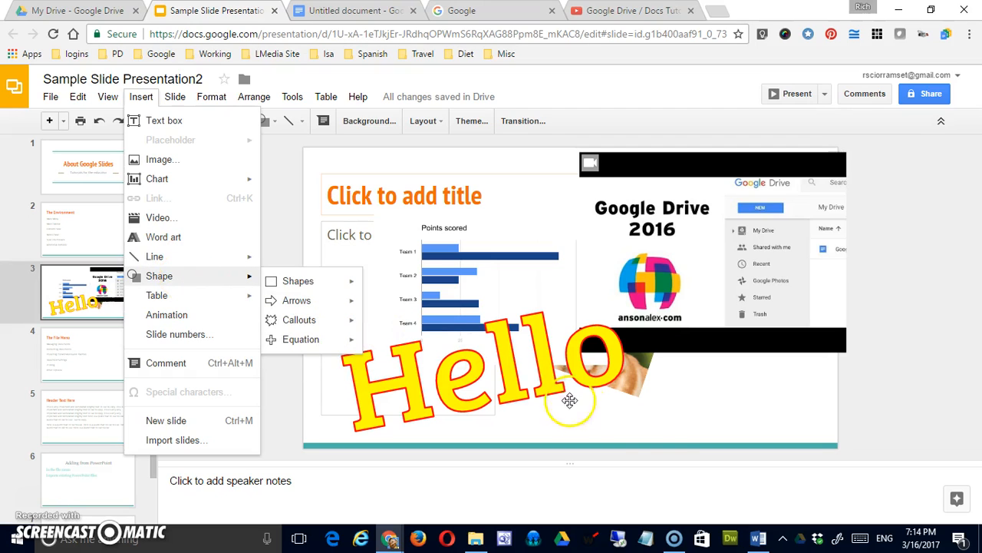
click(643, 440)
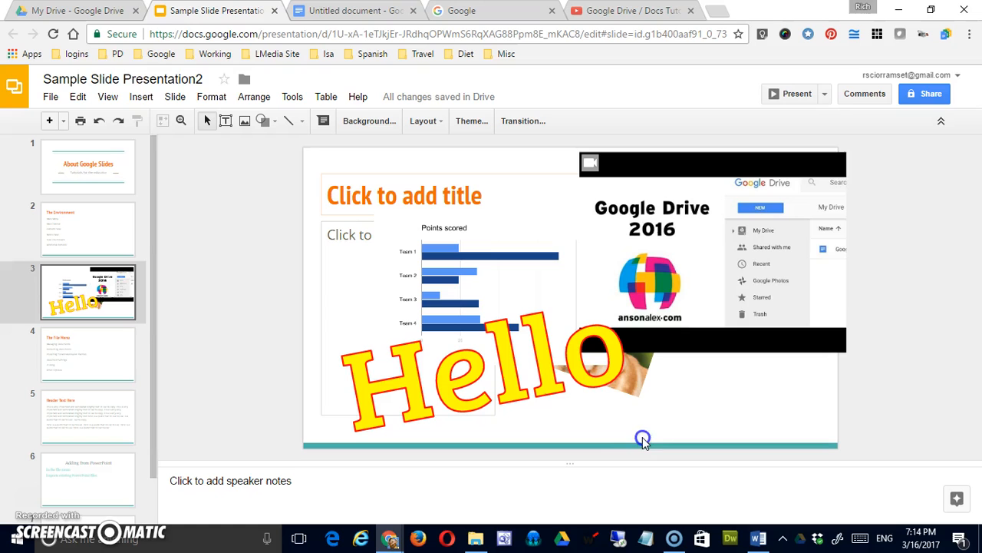
Add a slide with the Title and body layout after slide 3 and insert a table of four columns by two rows.
click(64, 123)
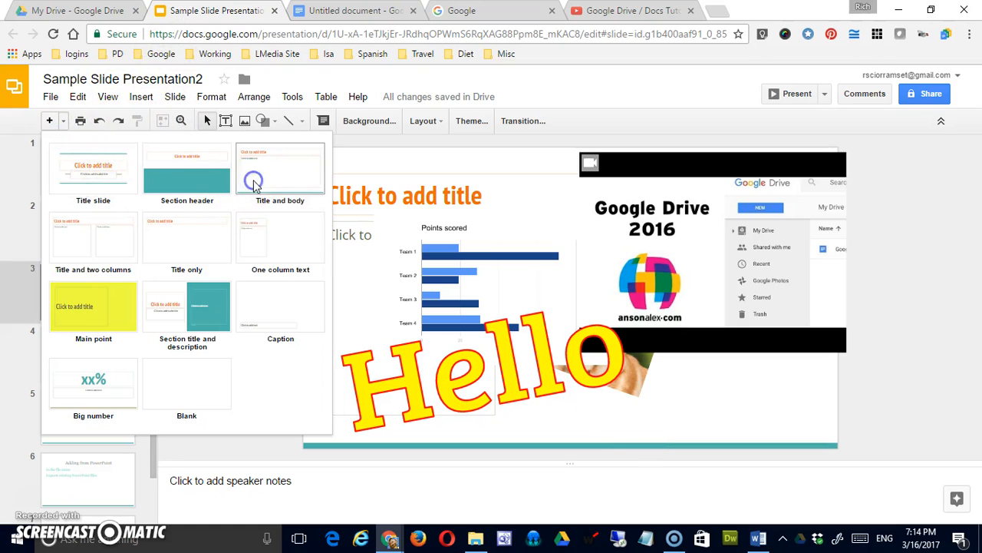
click(253, 182)
click(139, 99)
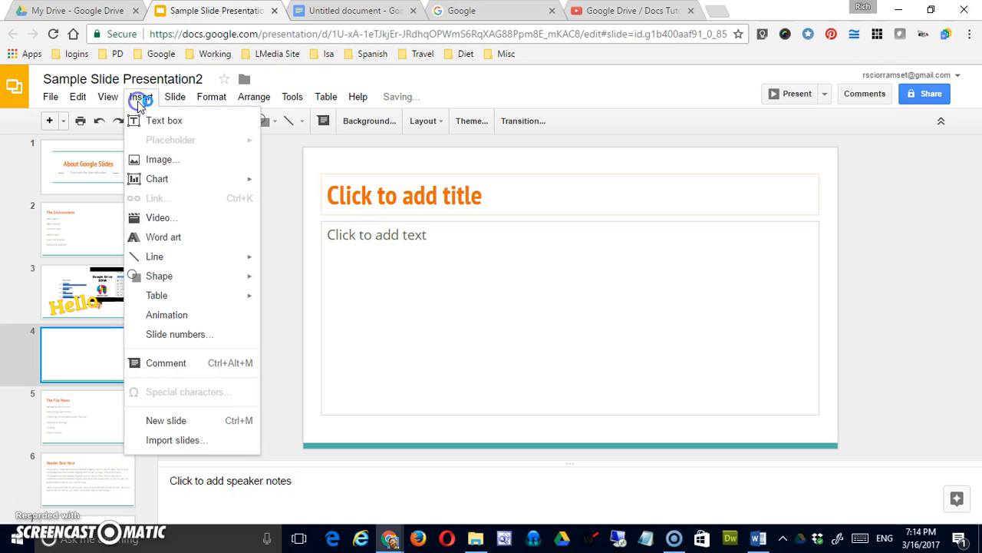
mouse_move(195, 294)
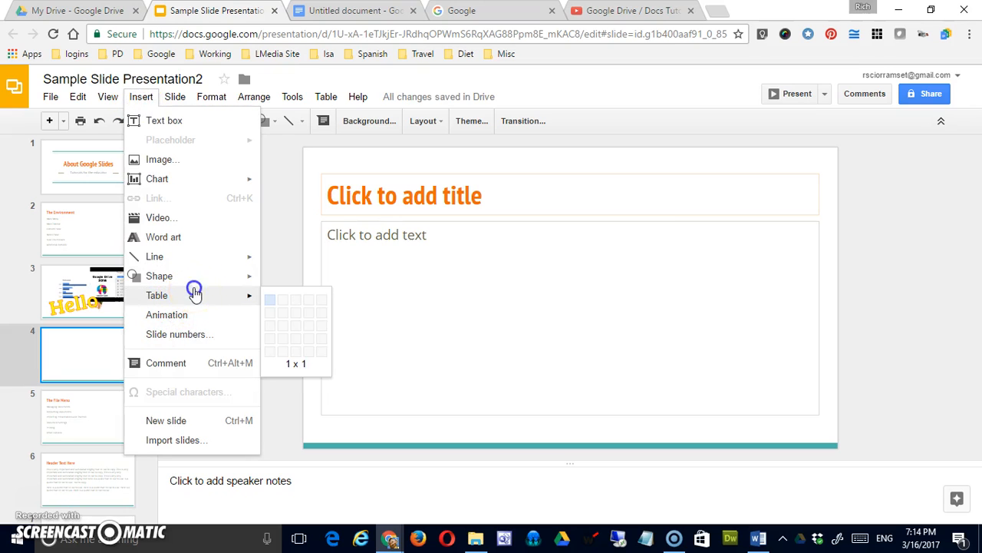
click(306, 316)
click(437, 329)
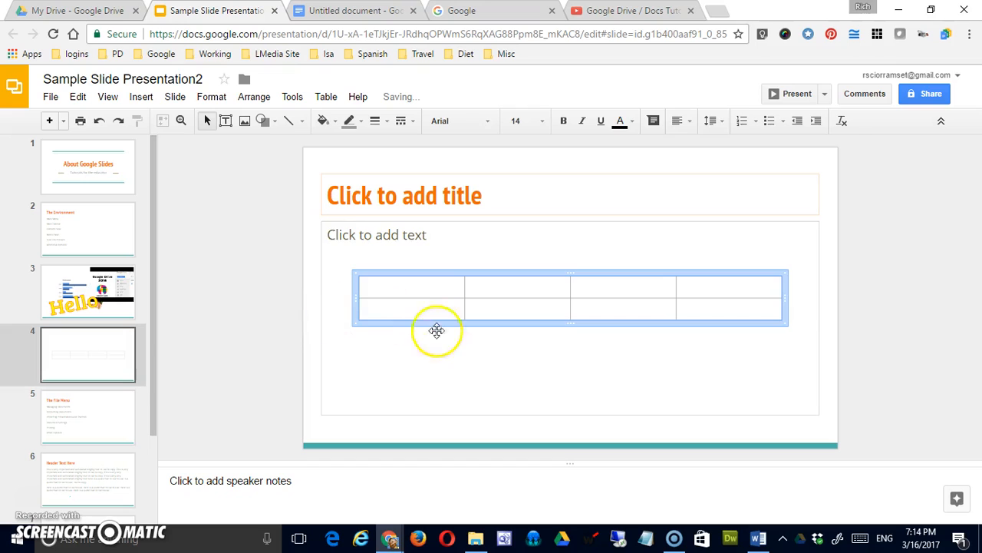
Enter "Monday" in the first cell of the table's top row.
click(446, 288)
text(Monday)
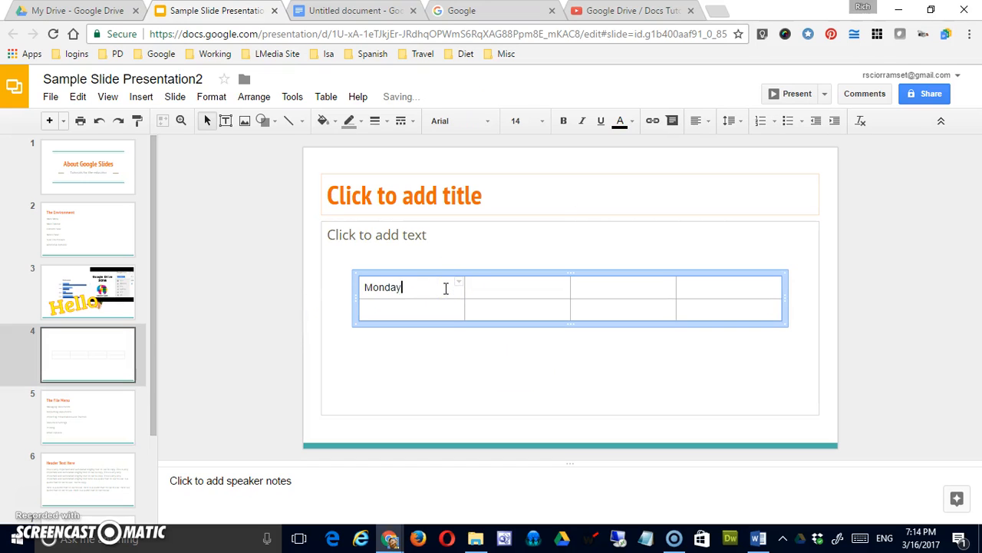